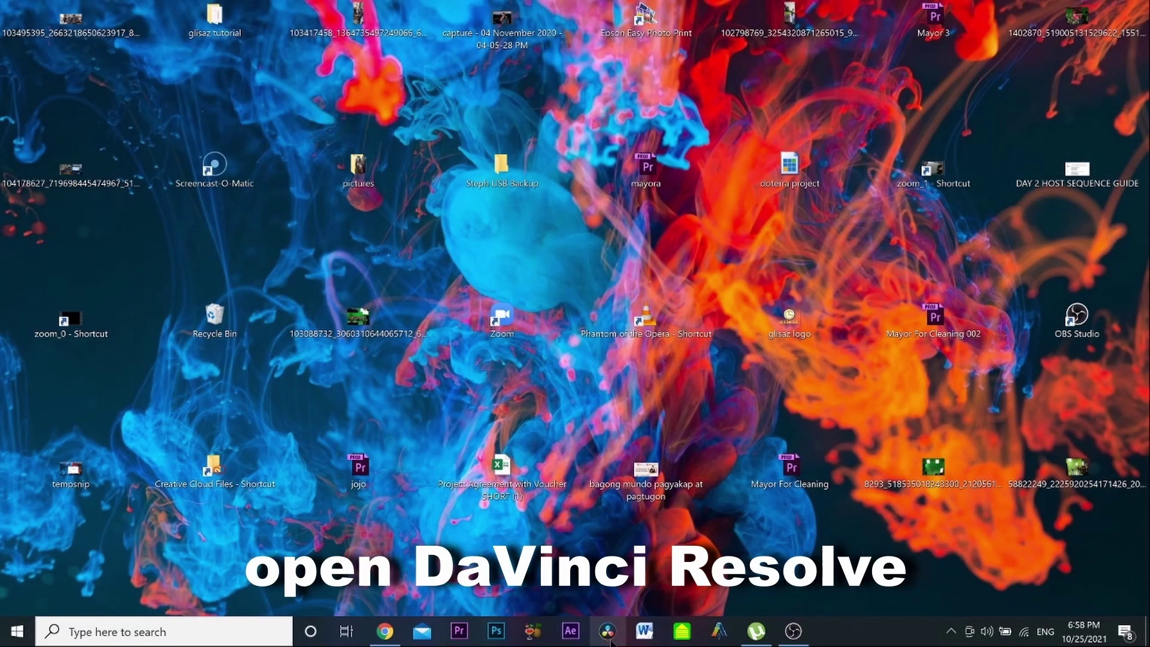
- Launch DaVinci Resolve from its Windows taskbar icon
{"action": "left_click", "coordinate": [608, 635]}
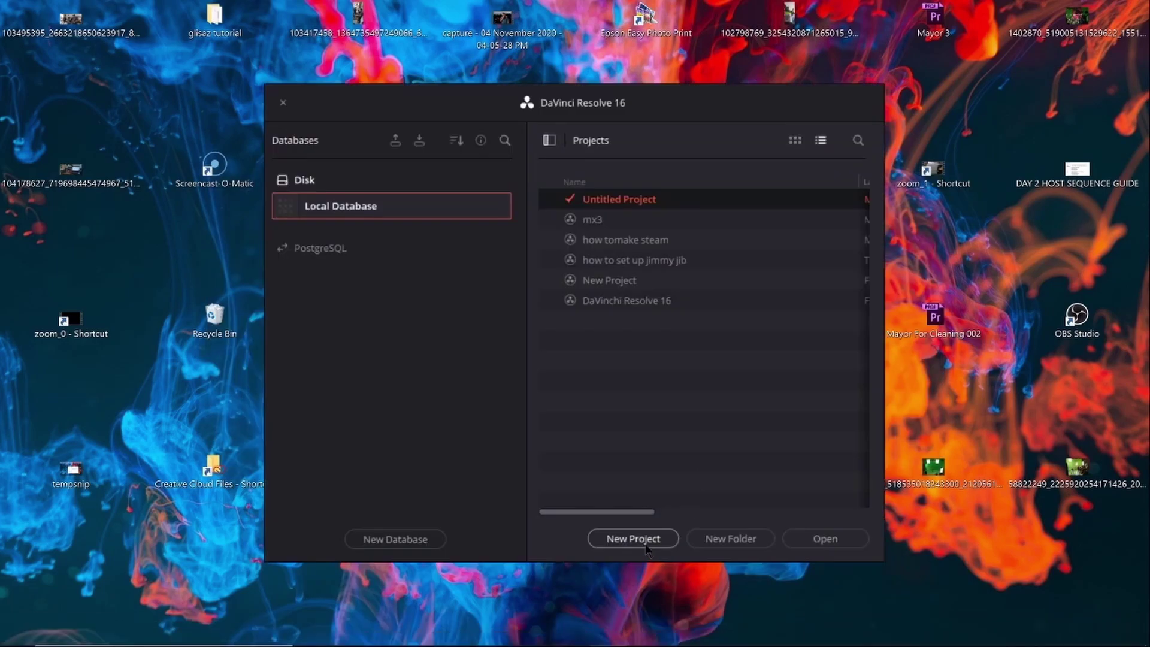
- Create a new chroma key tutorial project in the Project Manager
{"action": "left_click", "coordinate": [632, 538]}
{"action": "key", "text": "BackSpace"}
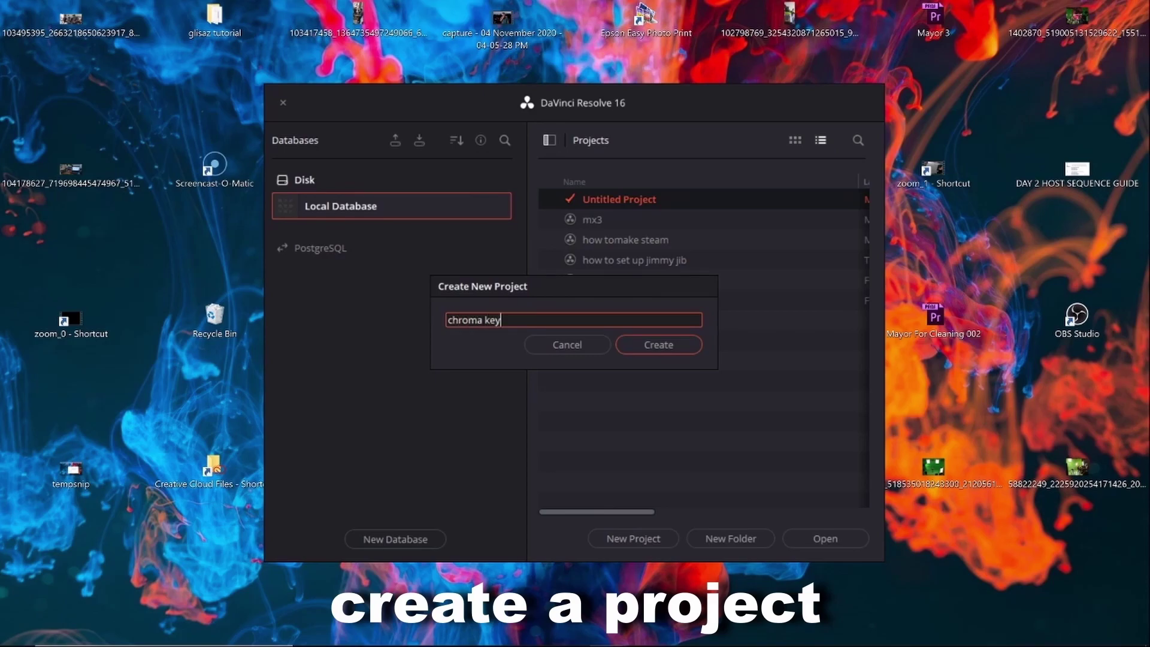
{"action": "left_click", "coordinate": [642, 337]}
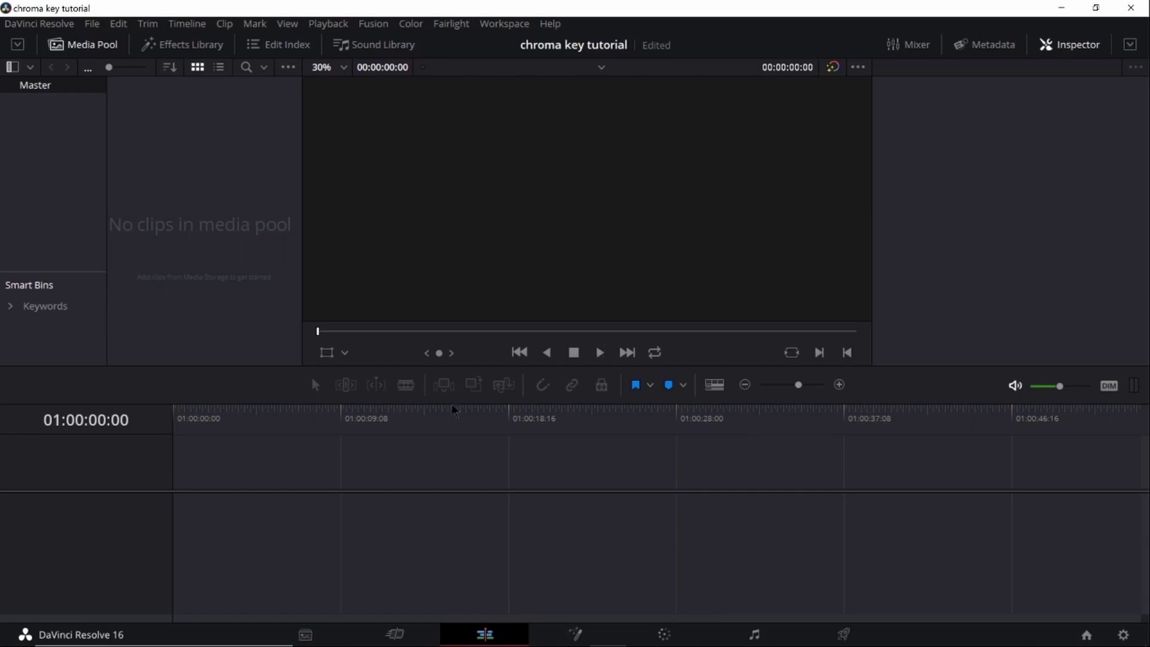
- Import the forest photo and Chroma Key dance clip, then place the forest on a new timeline
{"action": "right_click", "coordinate": [155, 115]}
{"action": "left_click", "coordinate": [209, 221]}
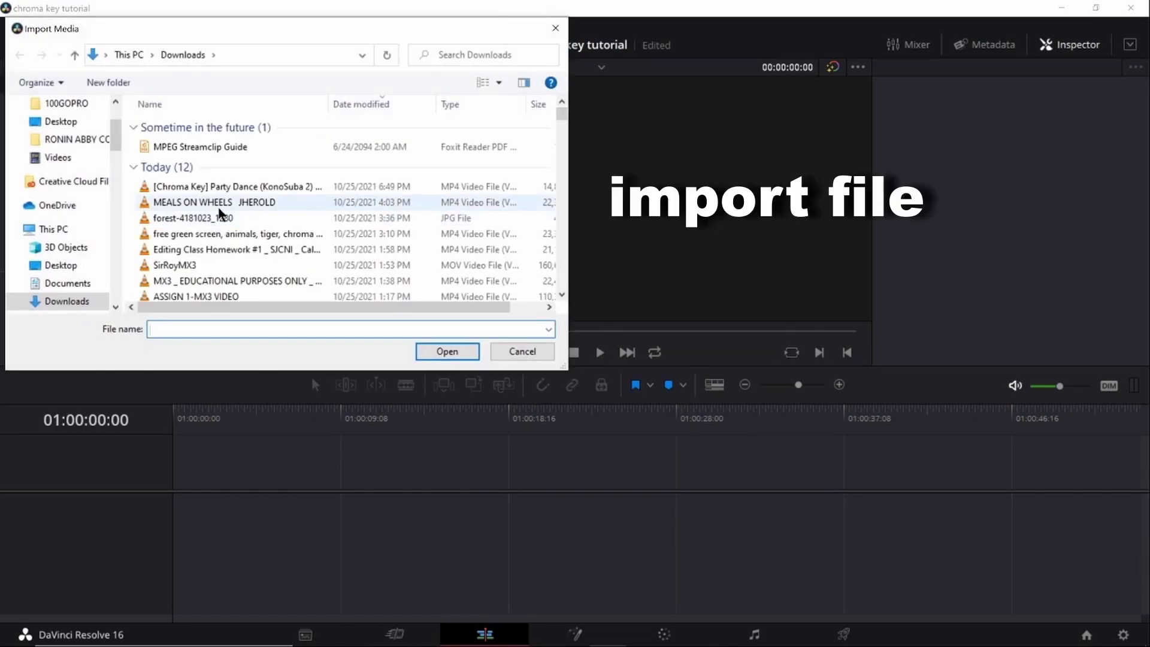
{"action": "double_click", "coordinate": [217, 219]}
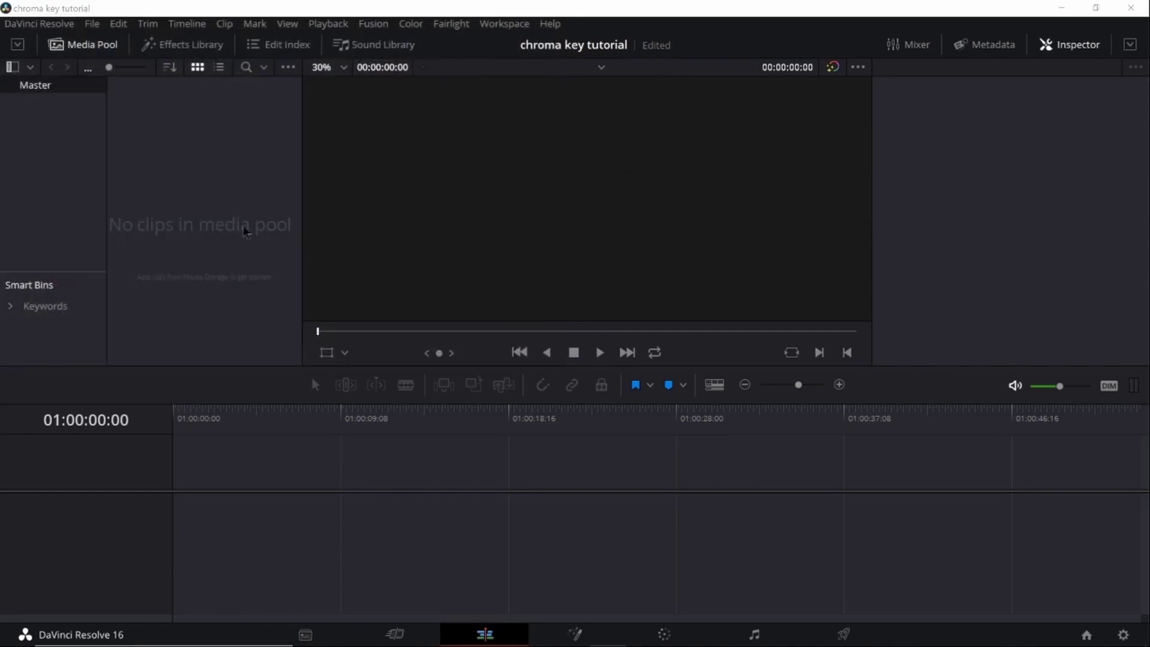
{"action": "right_click", "coordinate": [159, 170]}
{"action": "left_click", "coordinate": [216, 271]}
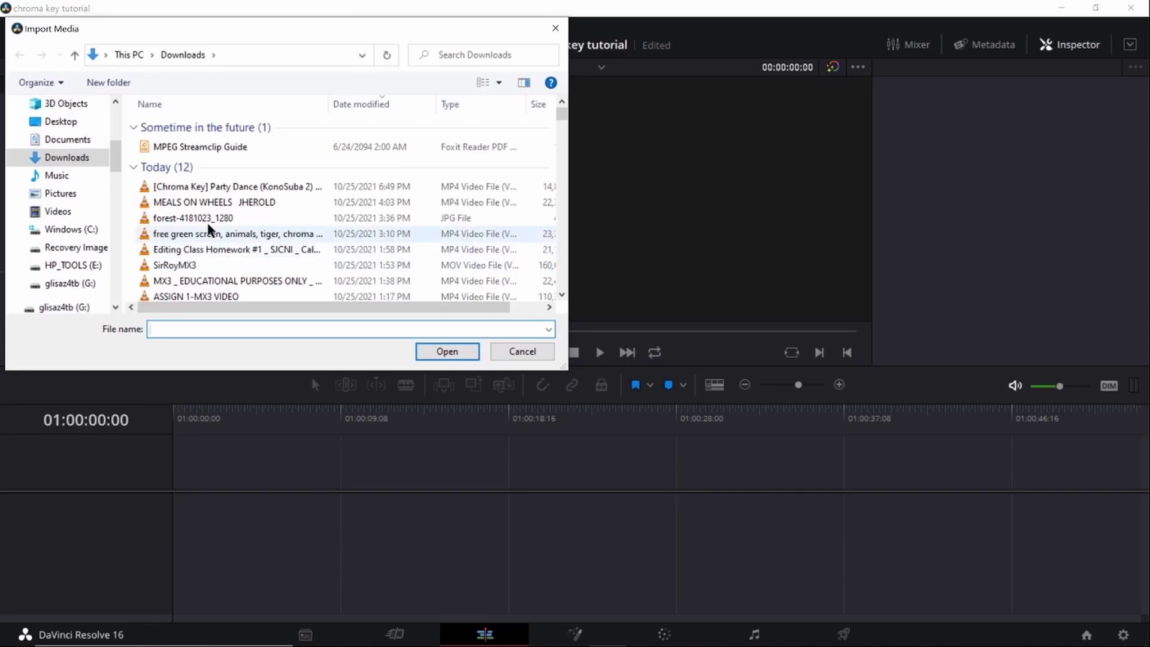
{"action": "left_click", "coordinate": [239, 190]}
{"action": "left_click", "coordinate": [445, 352]}
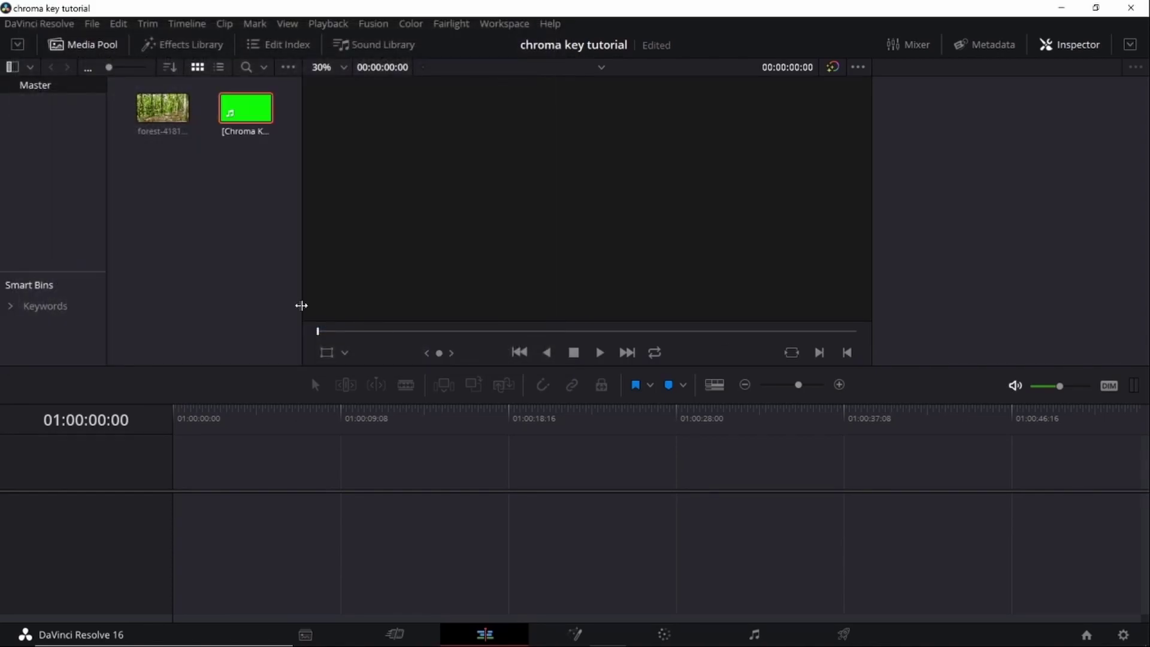
{"action": "left_click_drag", "start_coordinate": [162, 108], "coordinate": [183, 525]}
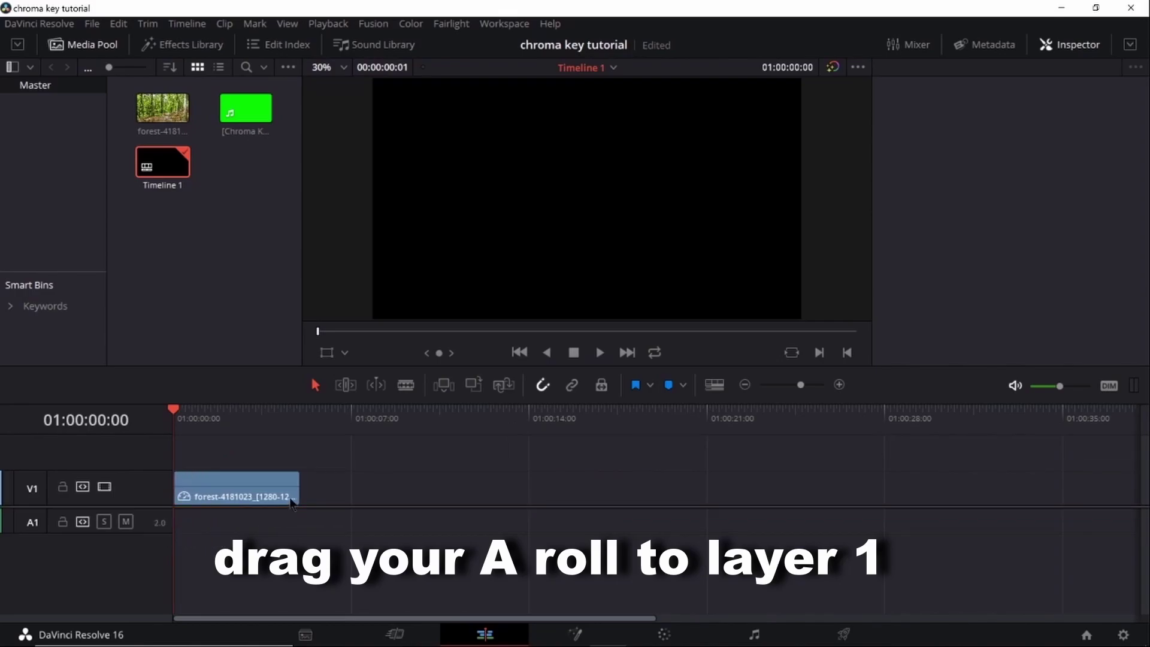
- Put the dance clip on V2 above the forest and stretch the forest to match its length
{"action": "left_click_drag", "start_coordinate": [298, 492], "coordinate": [461, 489]}
{"action": "left_click_drag", "start_coordinate": [267, 122], "coordinate": [183, 463]}
{"action": "left_click_drag", "start_coordinate": [799, 385], "coordinate": [794, 388]}
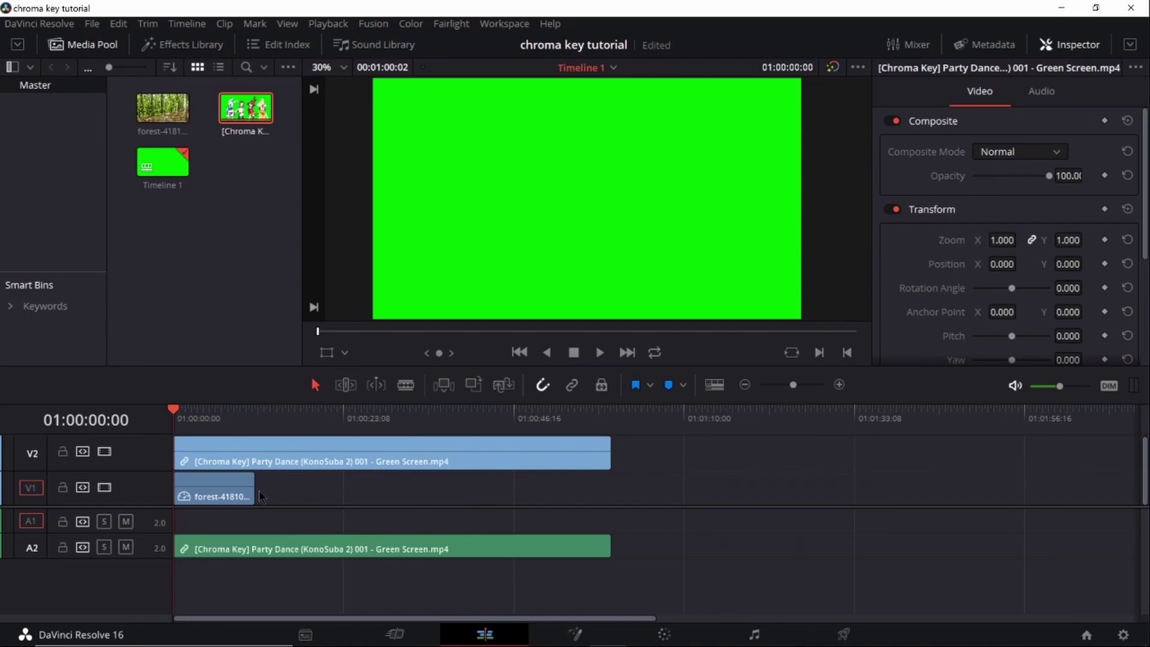
{"action": "left_click_drag", "start_coordinate": [255, 490], "coordinate": [611, 488]}
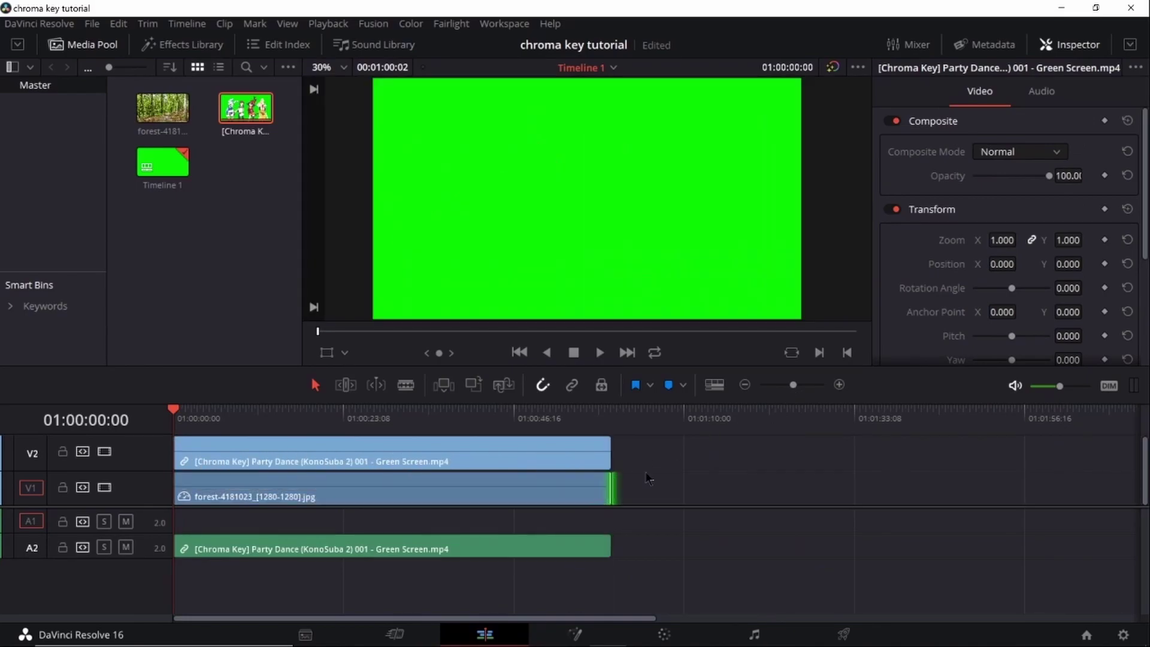
- Select the dance clip at a frame showing all dancers and switch to the Color page
{"action": "left_click", "coordinate": [330, 413]}
{"action": "left_click", "coordinate": [443, 461]}
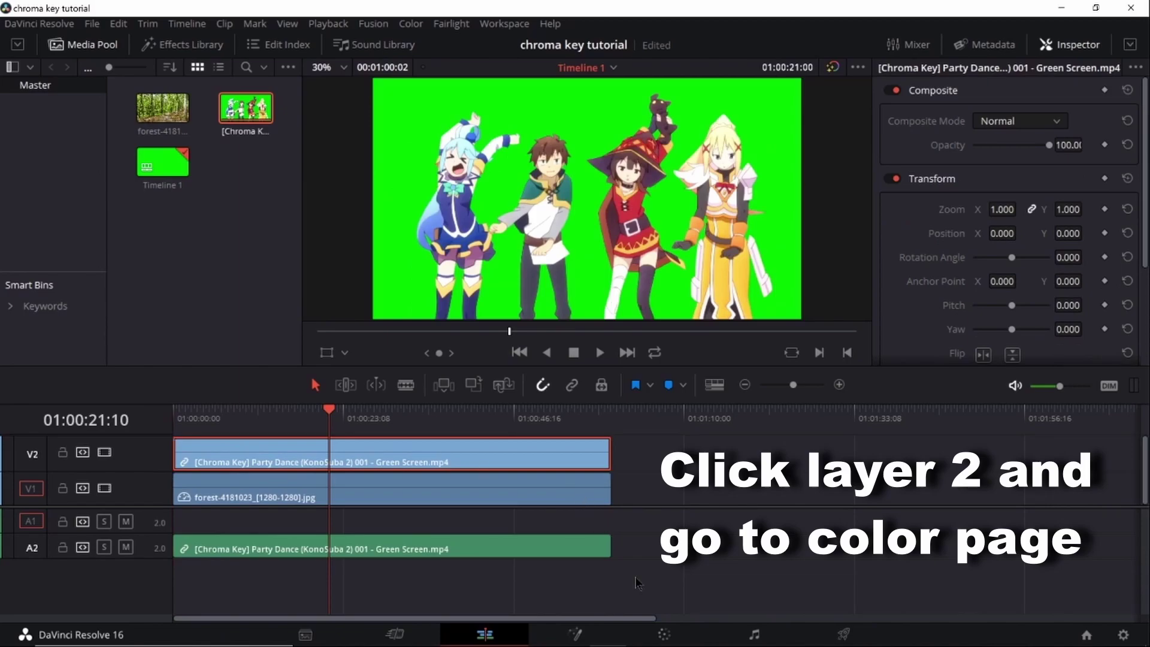
{"action": "left_click", "coordinate": [665, 635]}
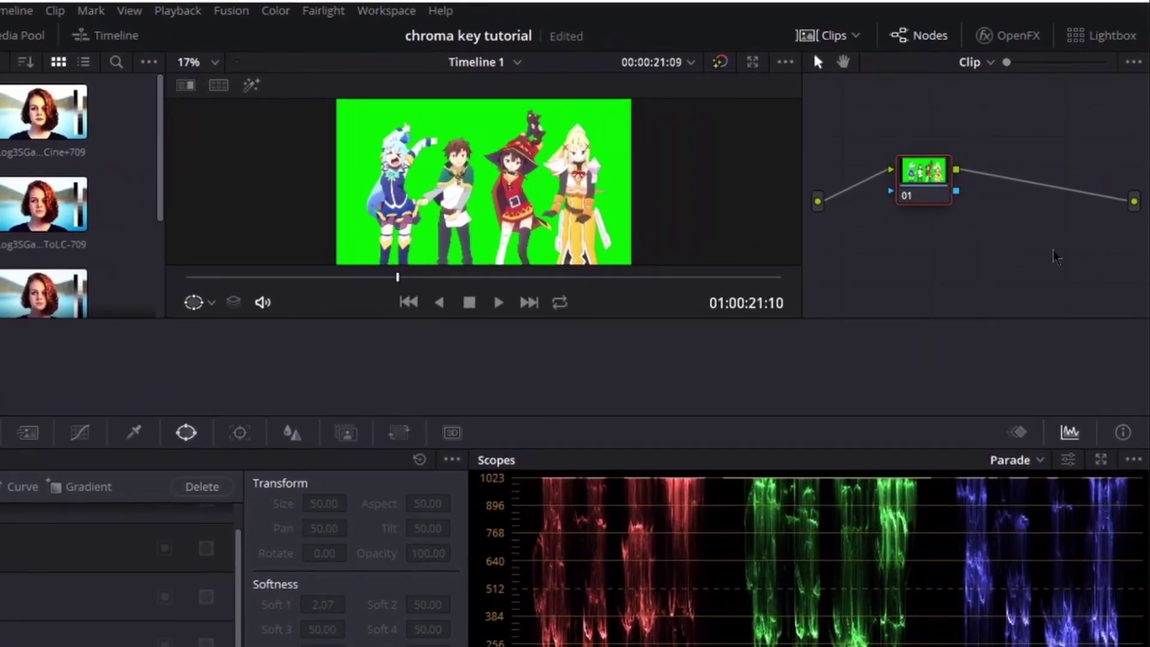
- Add an Alpha Output to the dance clip's node graph and wire node 01's alpha into it
{"action": "right_click", "coordinate": [1066, 230]}
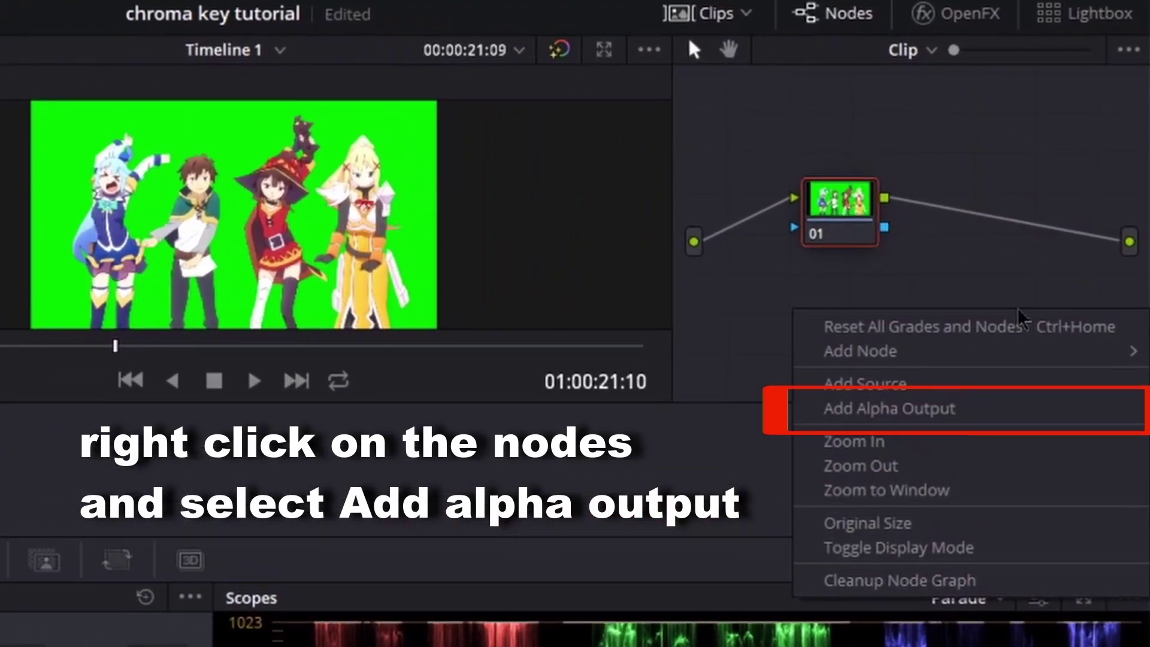
{"action": "left_click", "coordinate": [995, 411]}
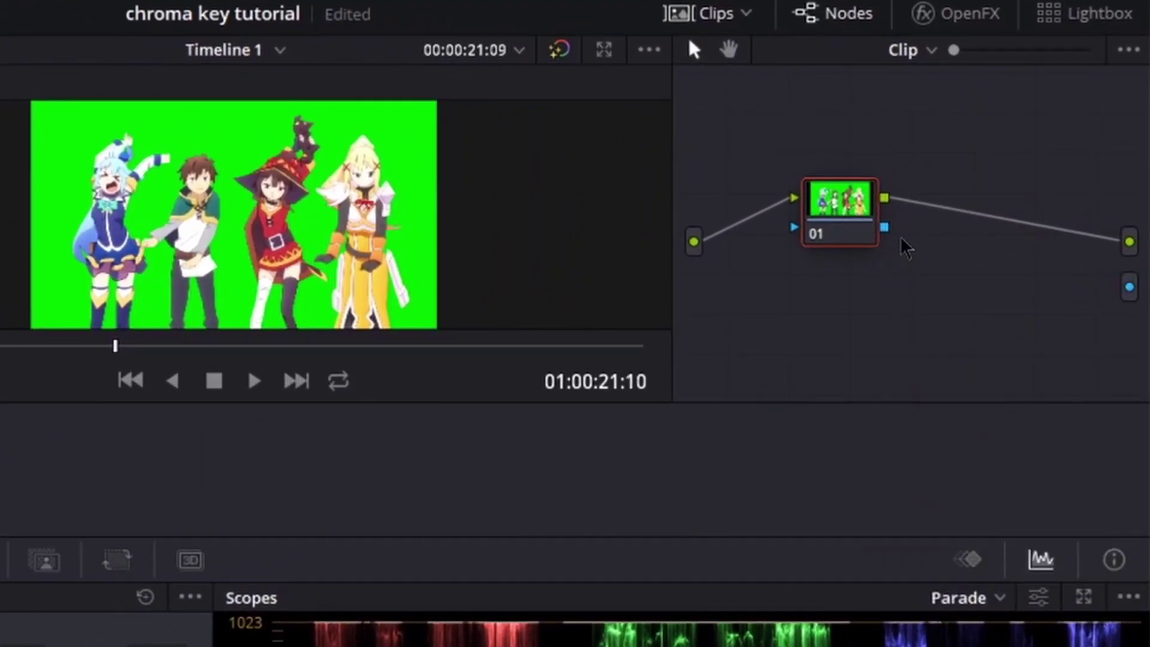
{"action": "left_click_drag", "start_coordinate": [885, 227], "coordinate": [1130, 291]}
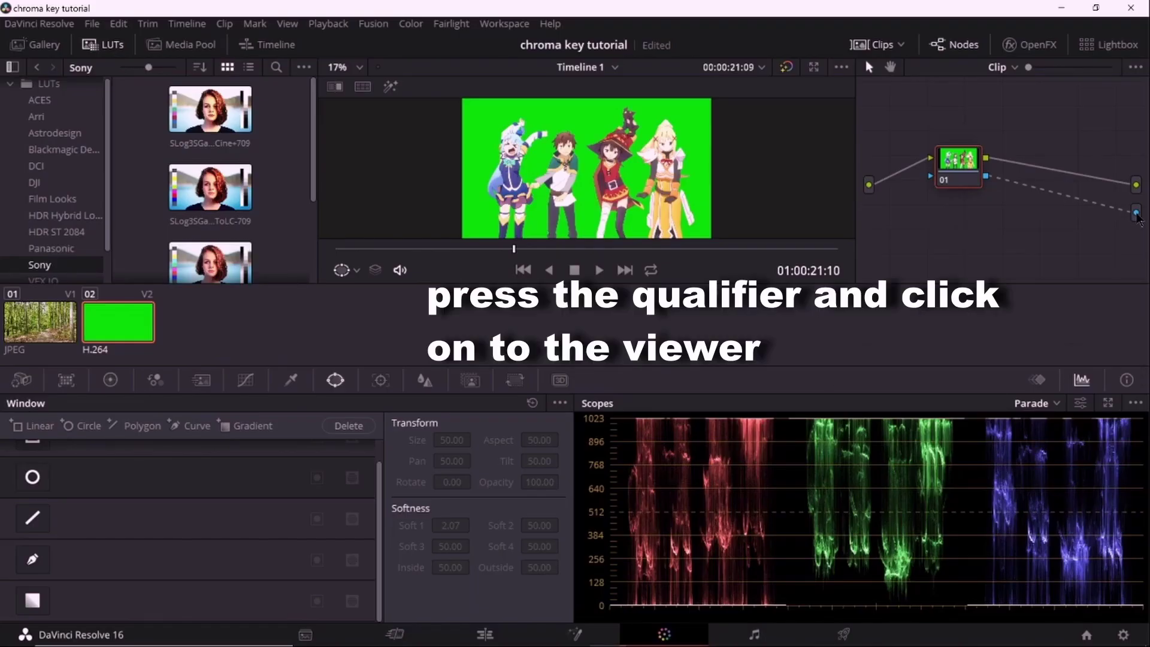
- Qualify the green background, invert the key, and set In/Out Ratio -100 and Blur Radius 16.3
{"action": "left_click", "coordinate": [289, 381]}
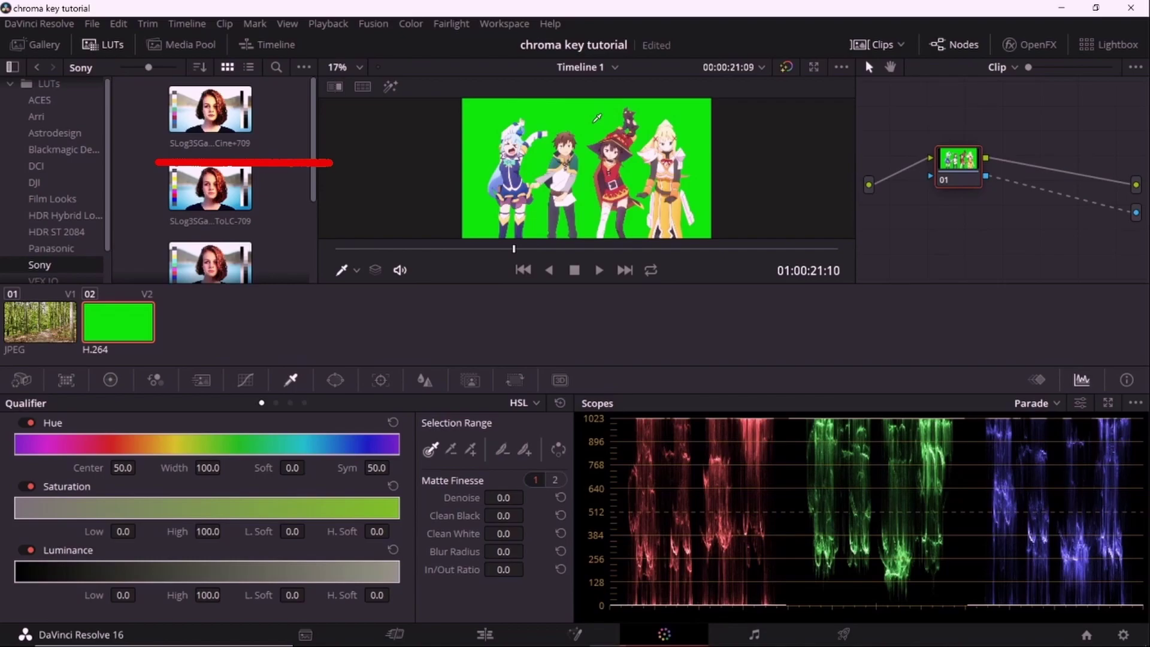
{"action": "left_click", "coordinate": [592, 122]}
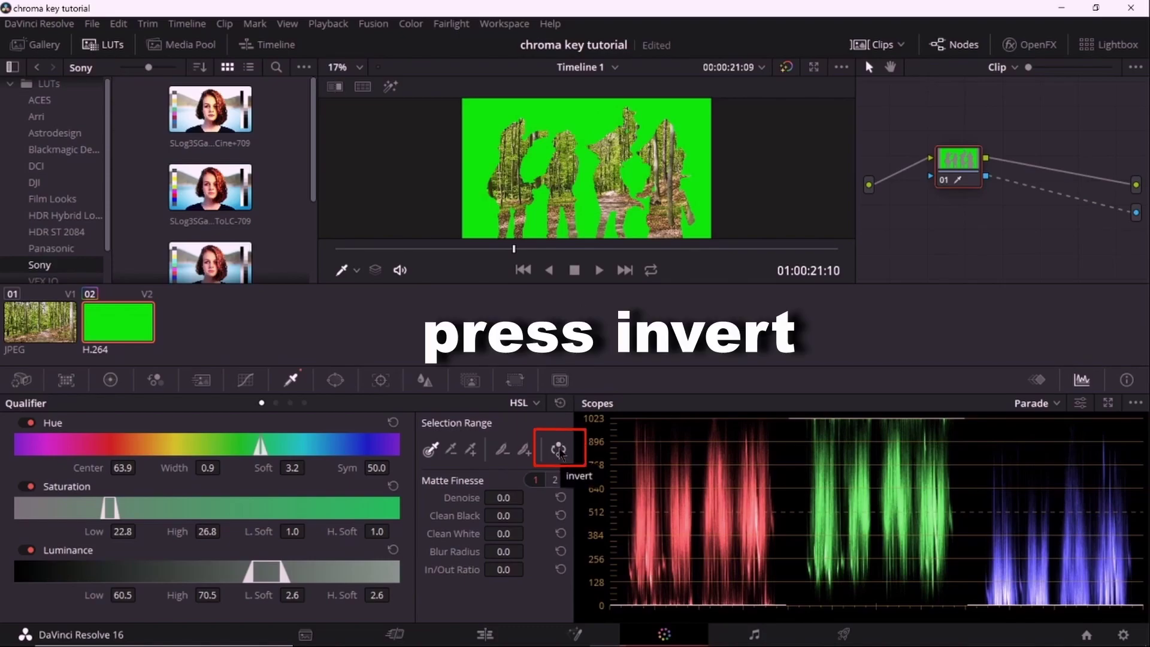
{"action": "left_click", "coordinate": [559, 451]}
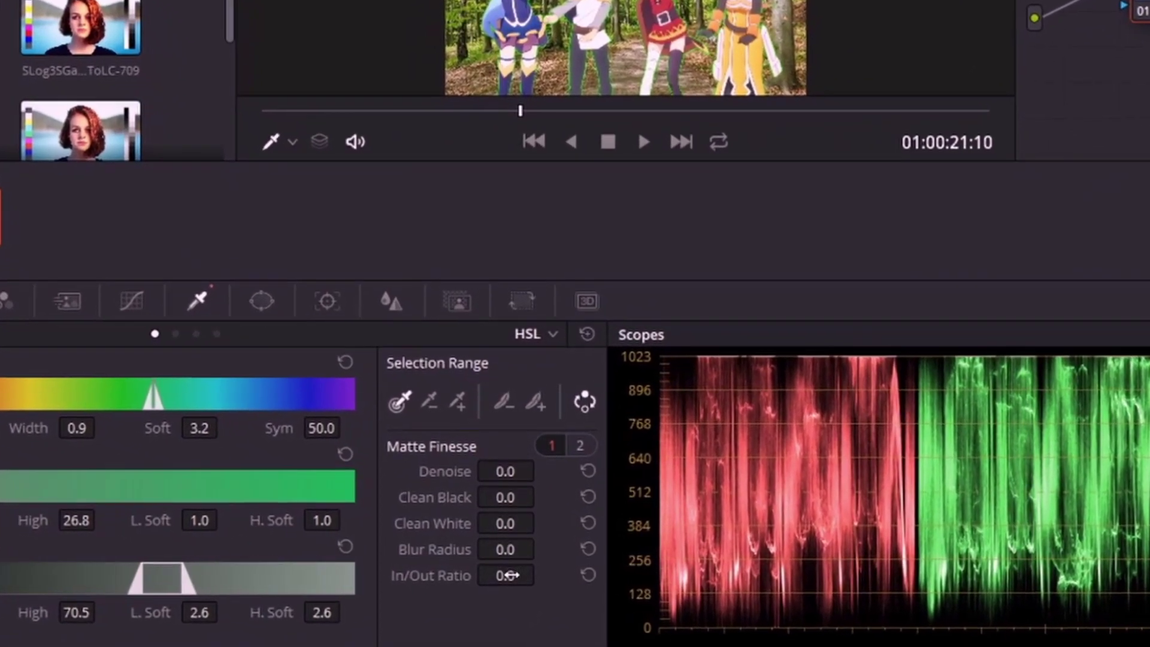
{"action": "left_click_drag", "start_coordinate": [513, 573], "coordinate": [482, 580]}
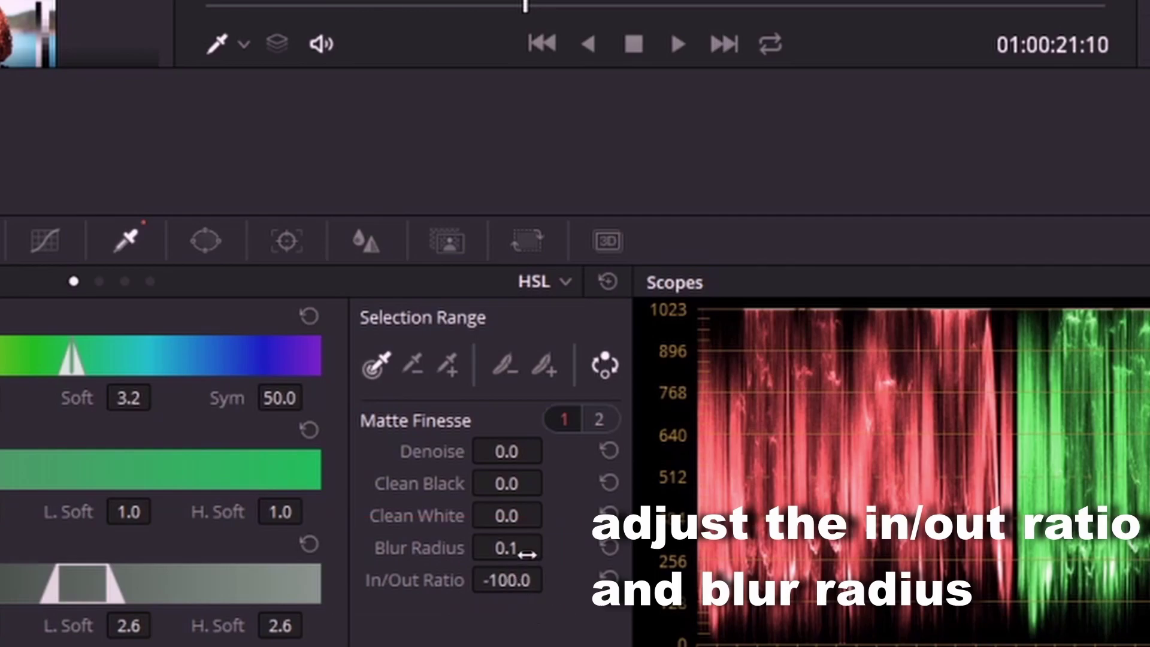
{"action": "left_click_drag", "start_coordinate": [507, 547], "coordinate": [540, 547]}
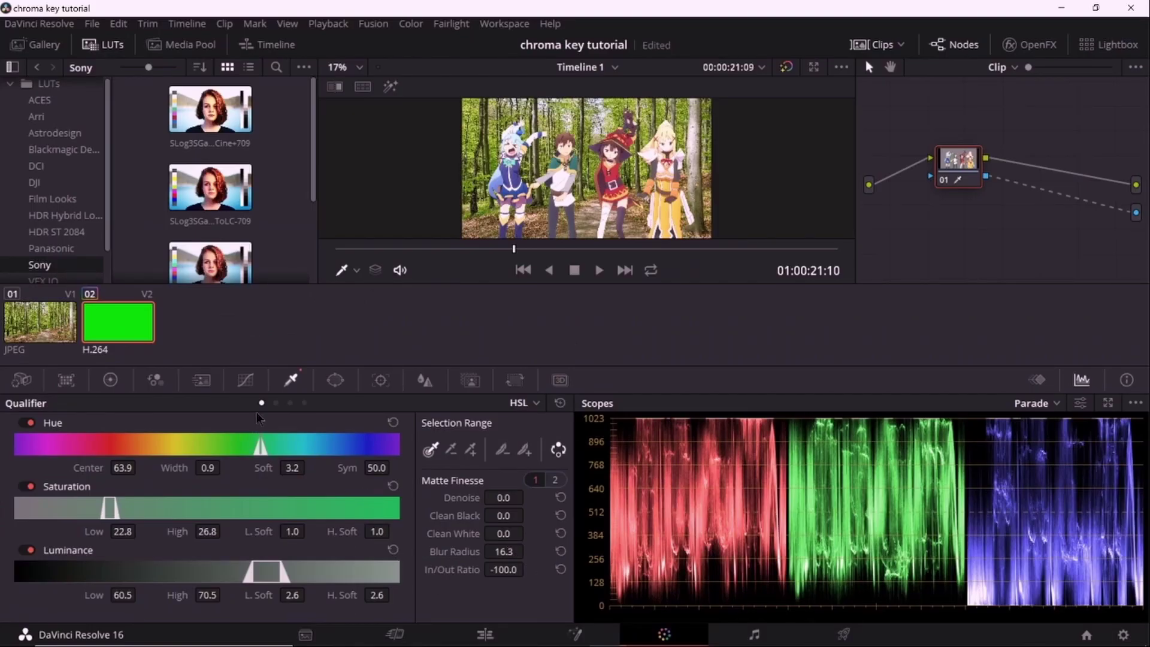
{"action": "left_click", "coordinate": [334, 380]}
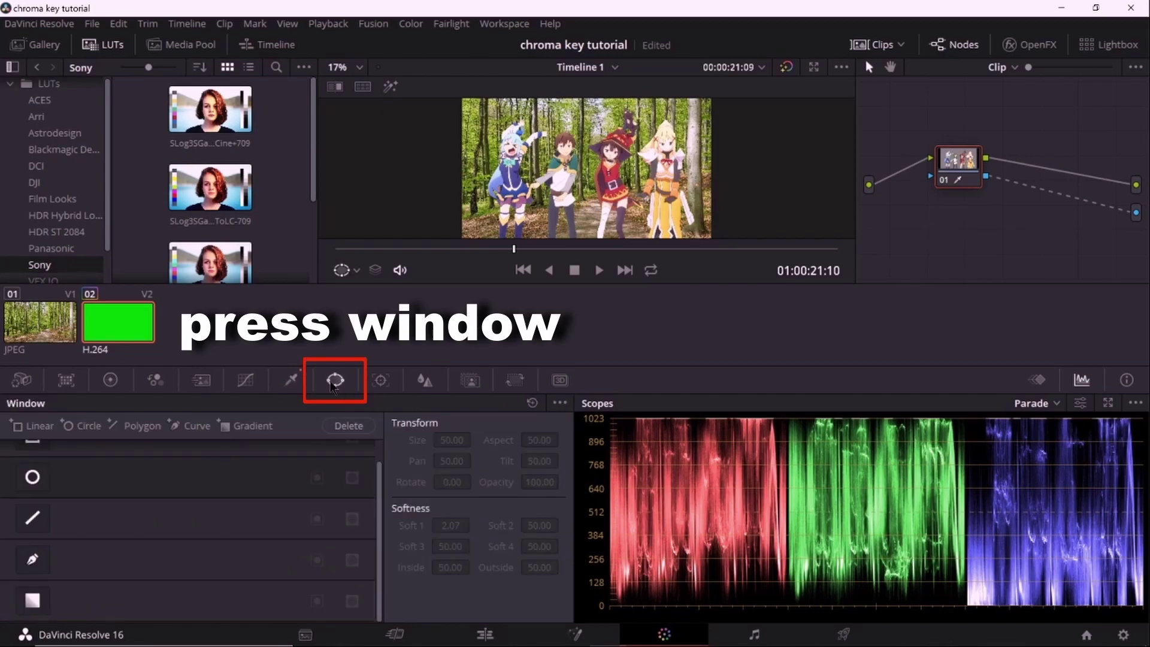
{"action": "scroll", "coordinate": [383, 479], "scroll_direction": "up", "scroll_amount": 1}
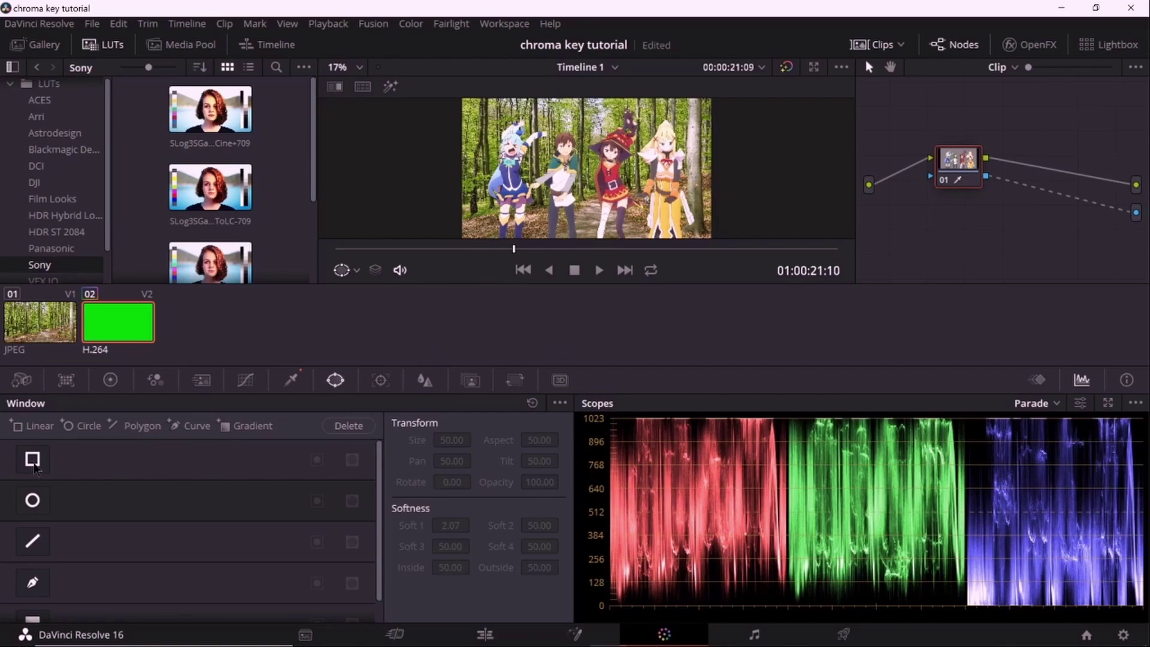
{"action": "left_click", "coordinate": [32, 459]}
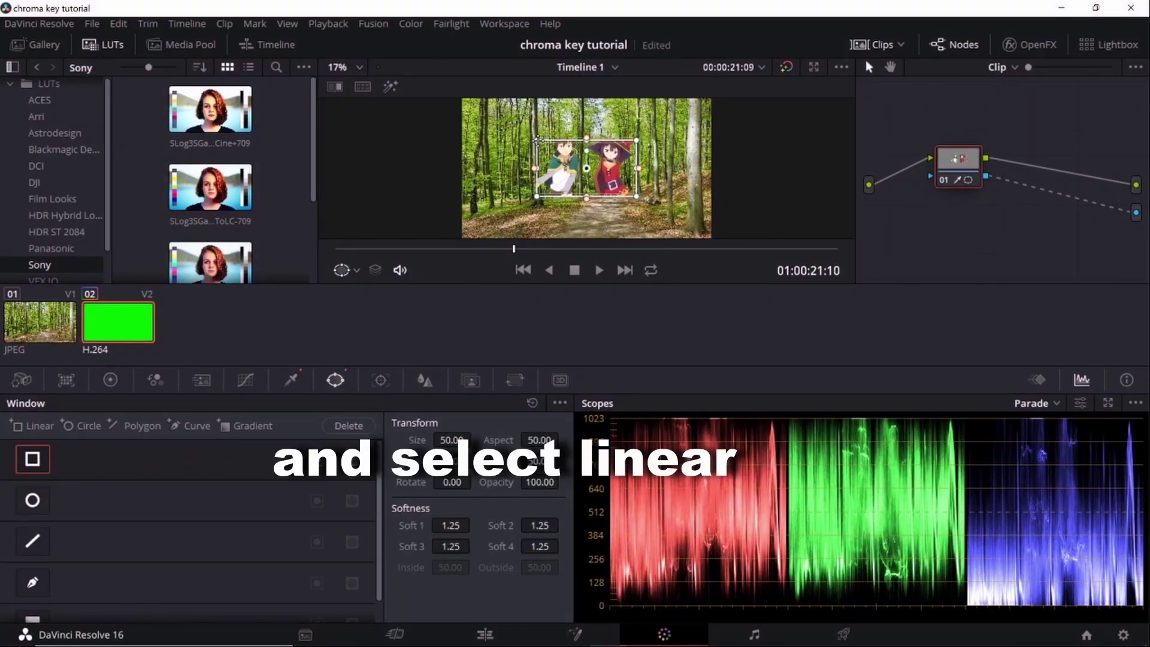
{"action": "left_click_drag", "start_coordinate": [537, 143], "coordinate": [483, 111]}
{"action": "left_click_drag", "start_coordinate": [537, 199], "coordinate": [470, 257]}
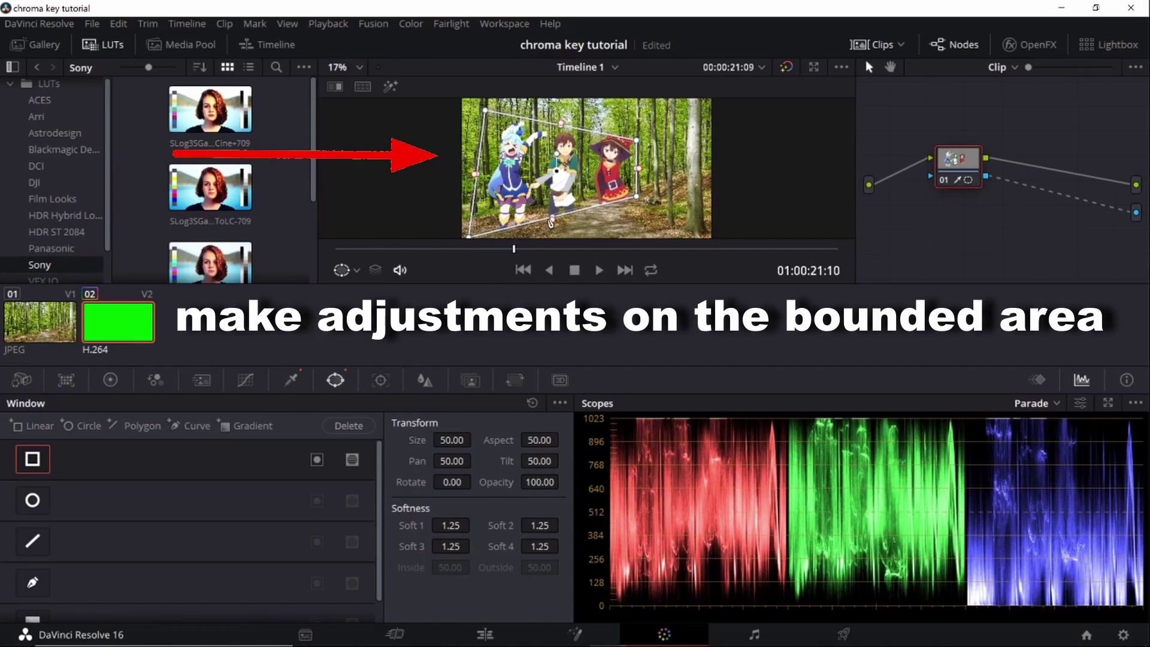
{"action": "left_click_drag", "start_coordinate": [552, 217], "coordinate": [585, 233]}
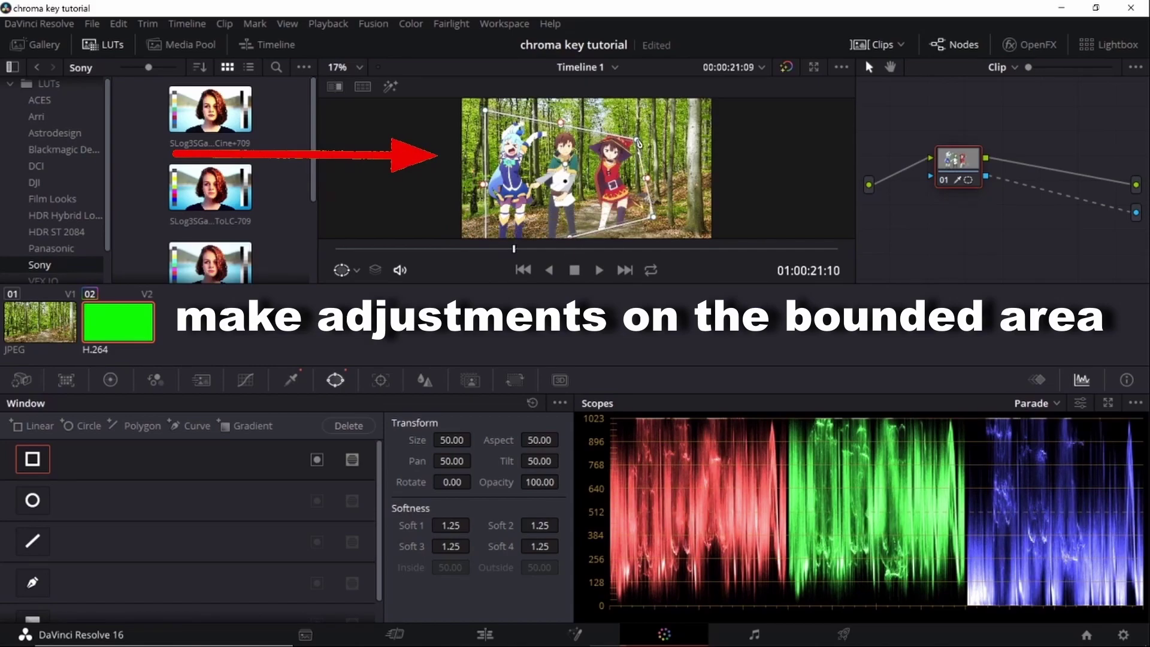
{"action": "left_click_drag", "start_coordinate": [639, 144], "coordinate": [699, 258]}
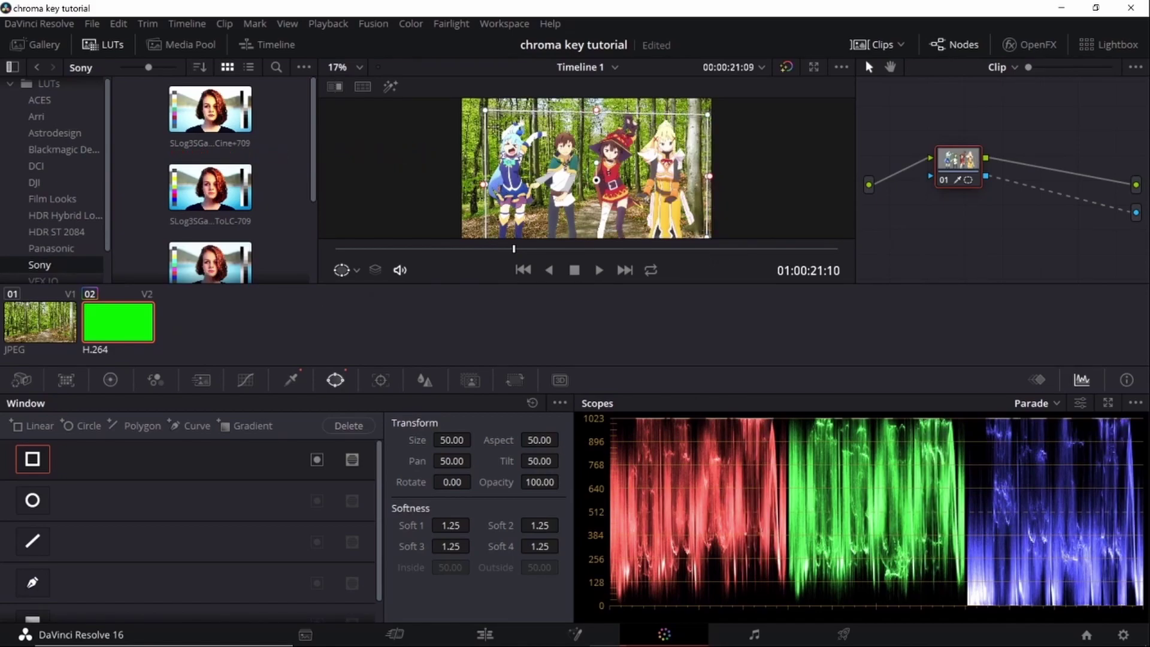
{"action": "left_click_drag", "start_coordinate": [486, 114], "coordinate": [469, 111]}
{"action": "left_click", "coordinate": [32, 469]}
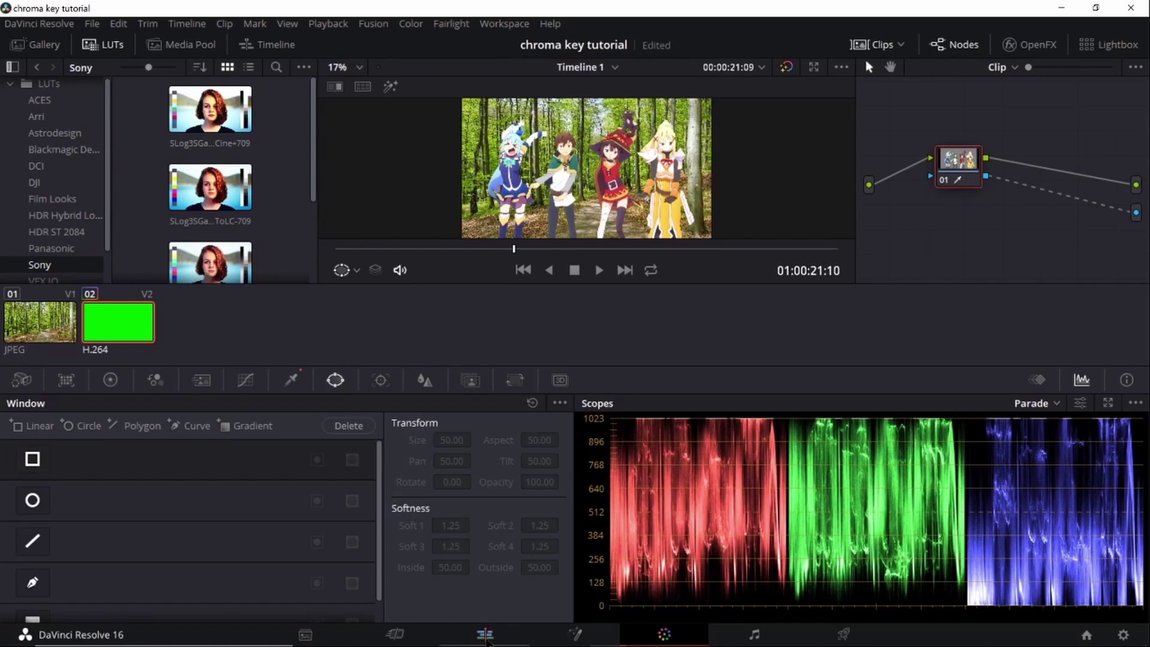
- Go back to the Edit page, rewind to 01:00:00:00 and play the keyed composite
{"action": "left_click", "coordinate": [485, 636]}
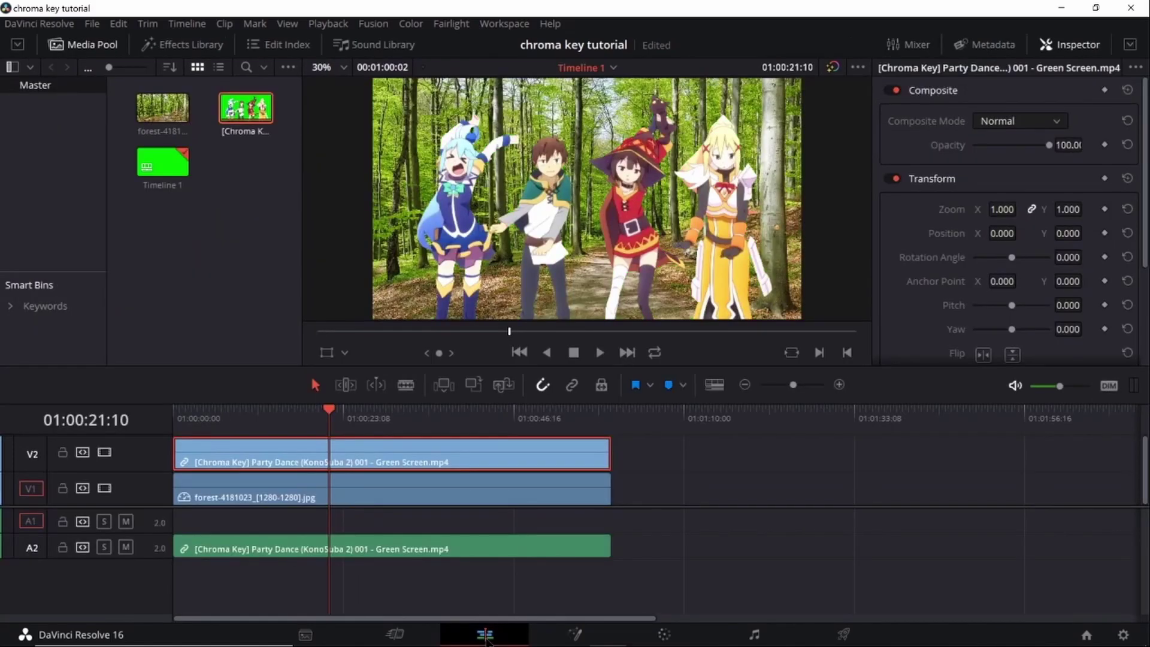
{"action": "left_click_drag", "start_coordinate": [329, 446], "coordinate": [176, 446]}
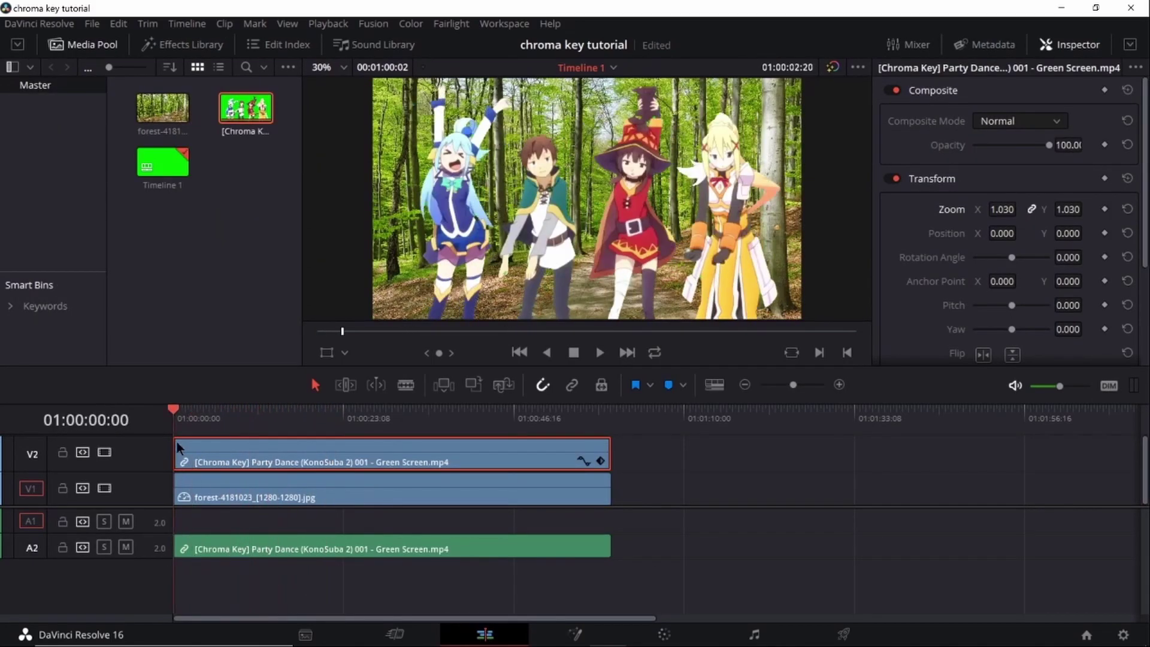
{"action": "left_click", "coordinate": [599, 353]}
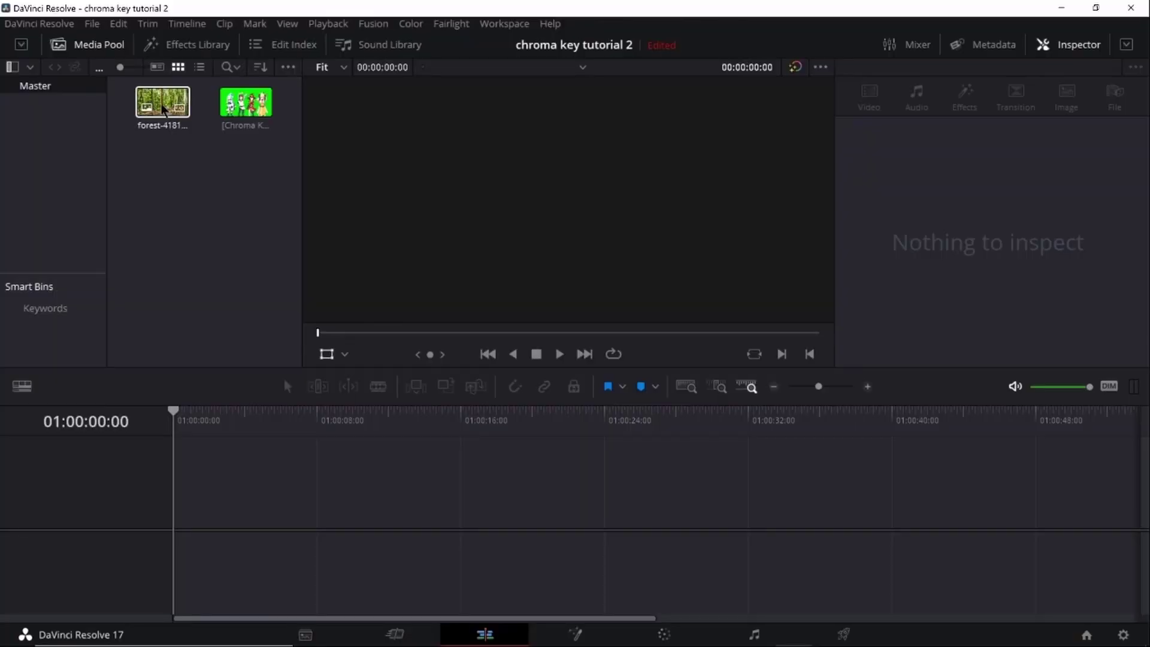
- Place the forest photo on V1 of the fresh timeline and lengthen it
{"action": "left_click_drag", "start_coordinate": [162, 101], "coordinate": [180, 497]}
{"action": "left_click_drag", "start_coordinate": [131, 447], "coordinate": [131, 491]}
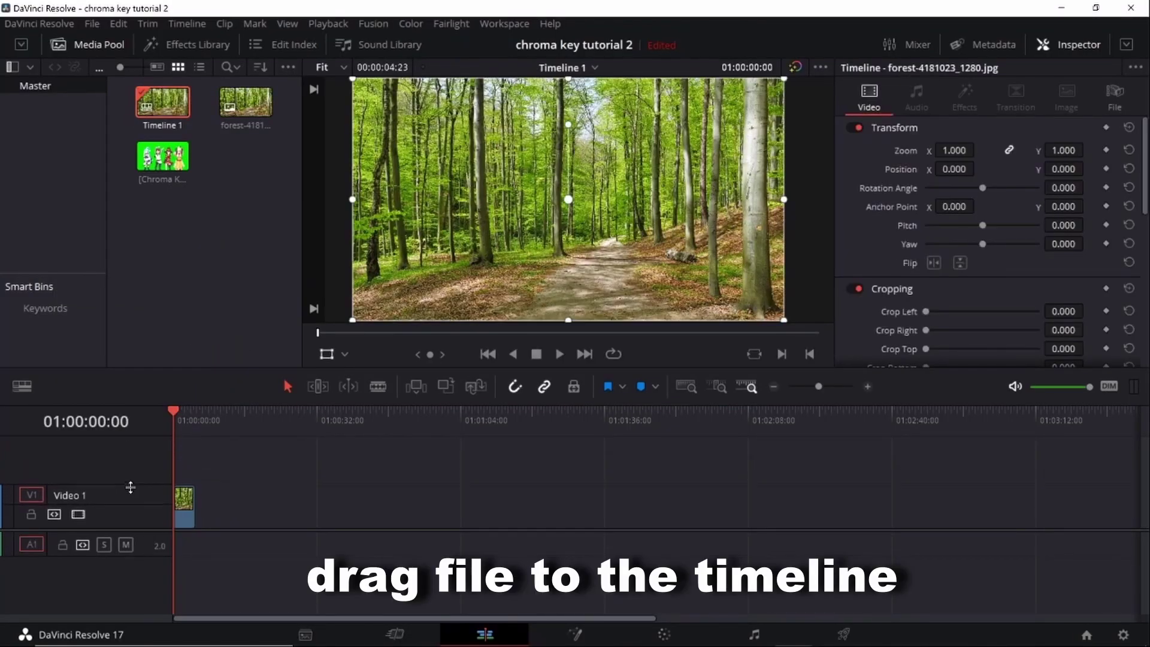
{"action": "left_click_drag", "start_coordinate": [193, 509], "coordinate": [395, 510]}
- Add the green-screen dance clip on V2, extend the forest to match, and open the Effects Library
{"action": "left_click_drag", "start_coordinate": [163, 156], "coordinate": [137, 497]}
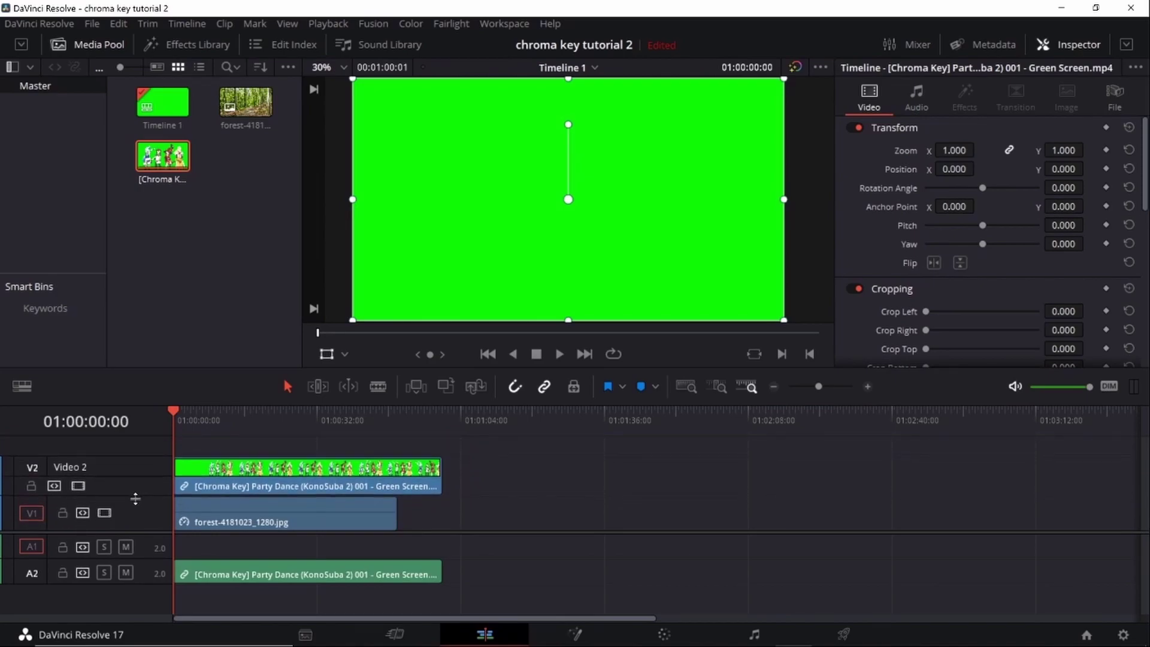
{"action": "left_click_drag", "start_coordinate": [399, 522], "coordinate": [441, 523]}
{"action": "left_click", "coordinate": [236, 413]}
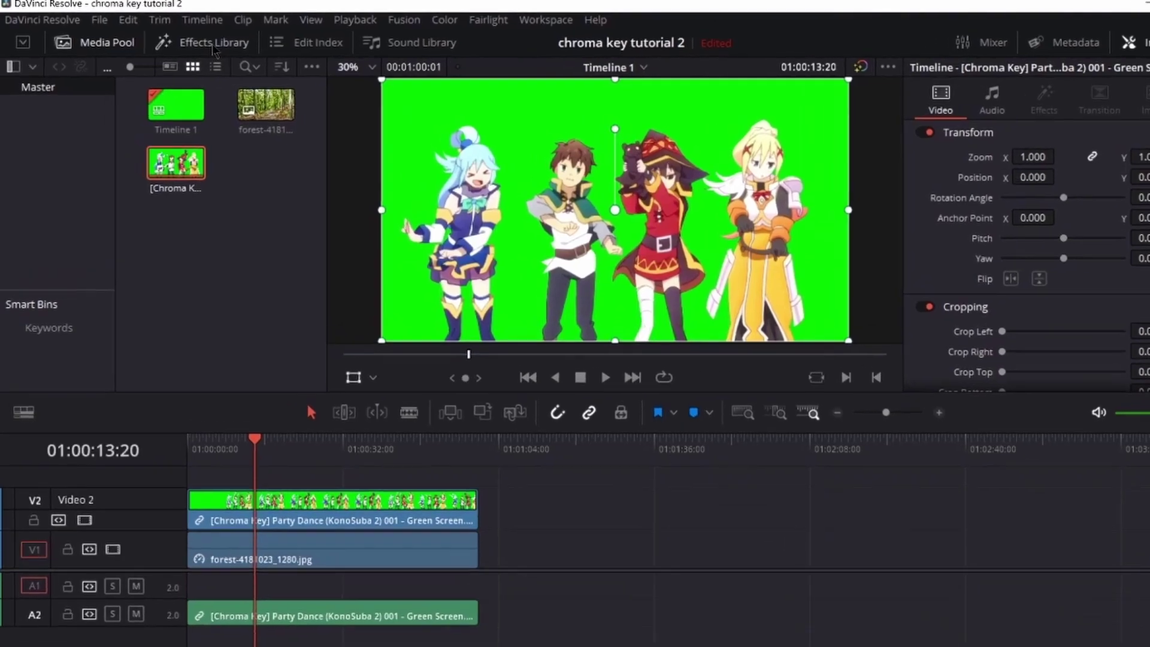
{"action": "left_click", "coordinate": [198, 53]}
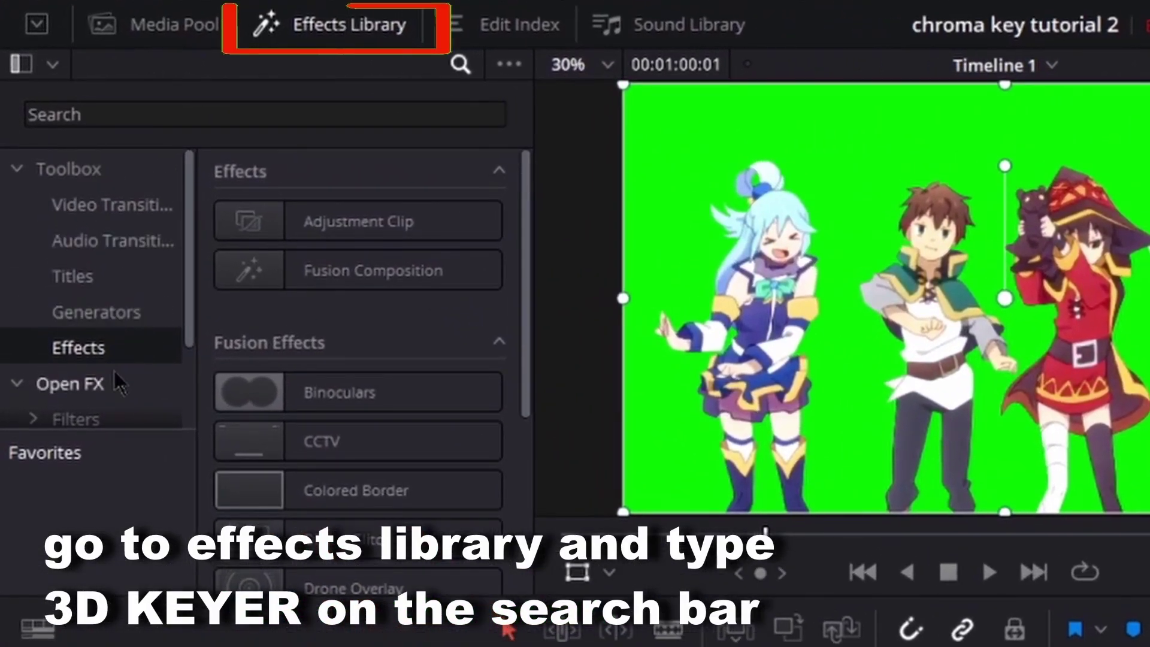
- Search Open FX for '3d' and drag the 3D Keyer onto the V2 dance clip
{"action": "left_click", "coordinate": [85, 383]}
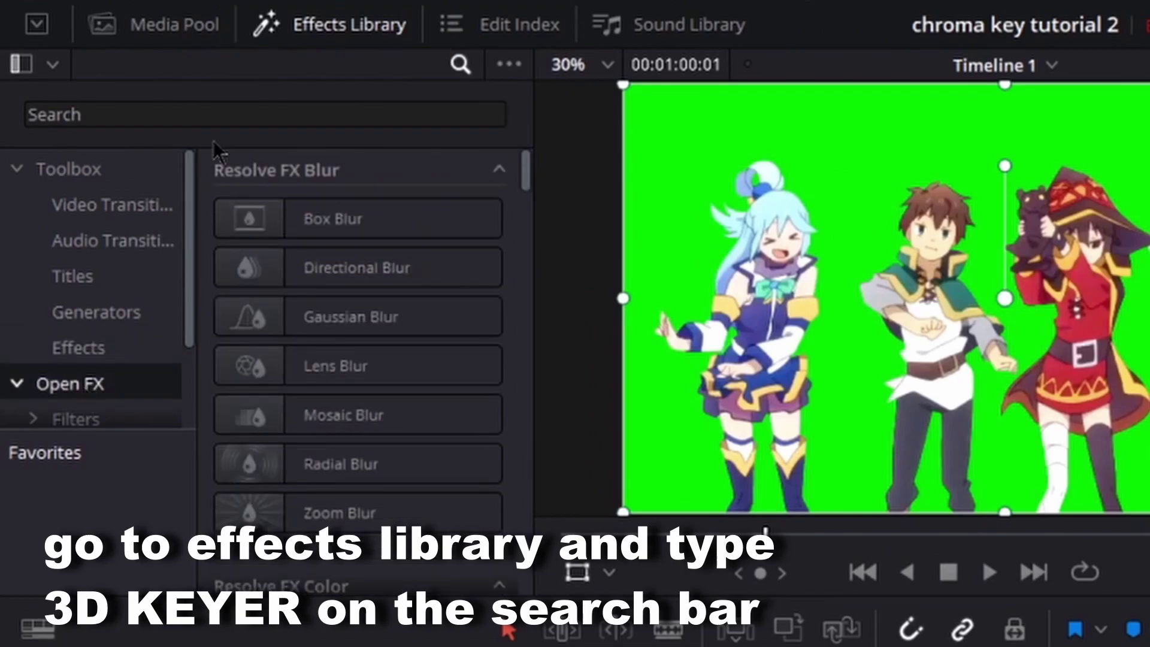
{"action": "left_click", "coordinate": [28, 114]}
{"action": "type", "text": "3"}
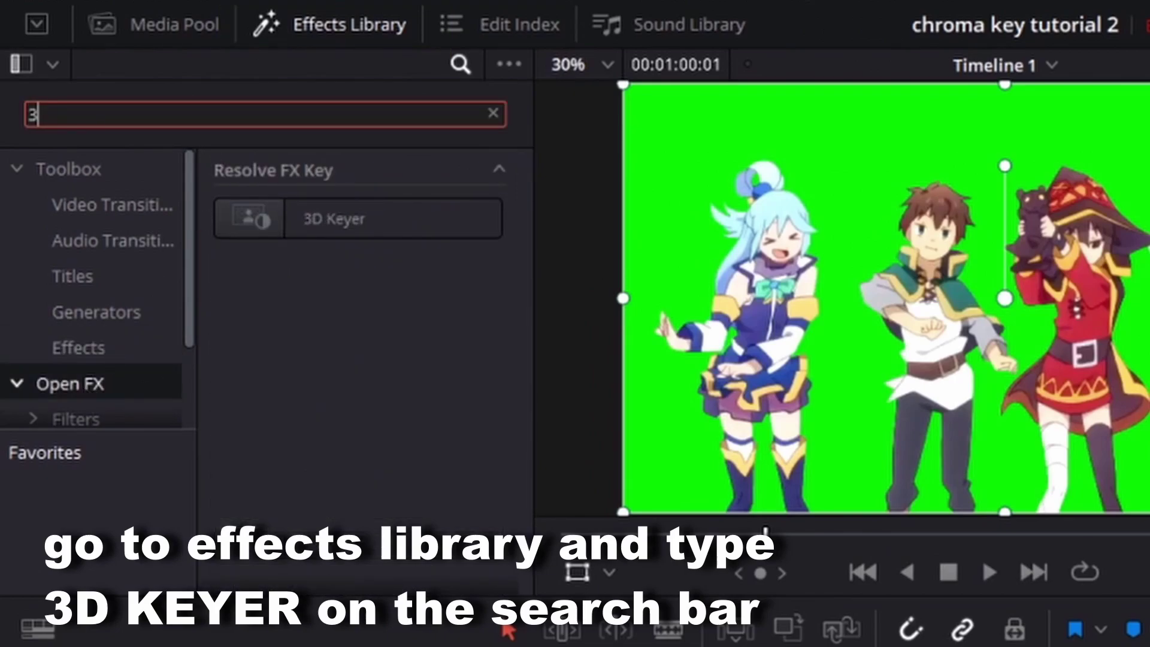
{"action": "type", "text": "d"}
{"action": "left_click", "coordinate": [300, 218]}
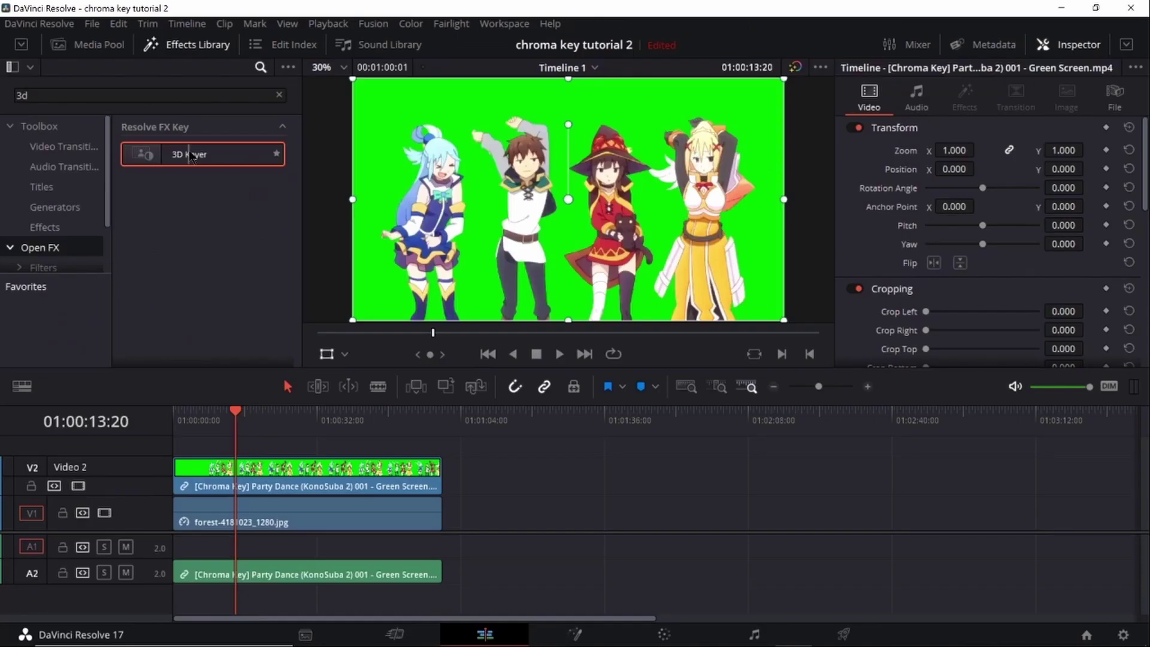
{"action": "left_click_drag", "start_coordinate": [192, 157], "coordinate": [298, 473]}
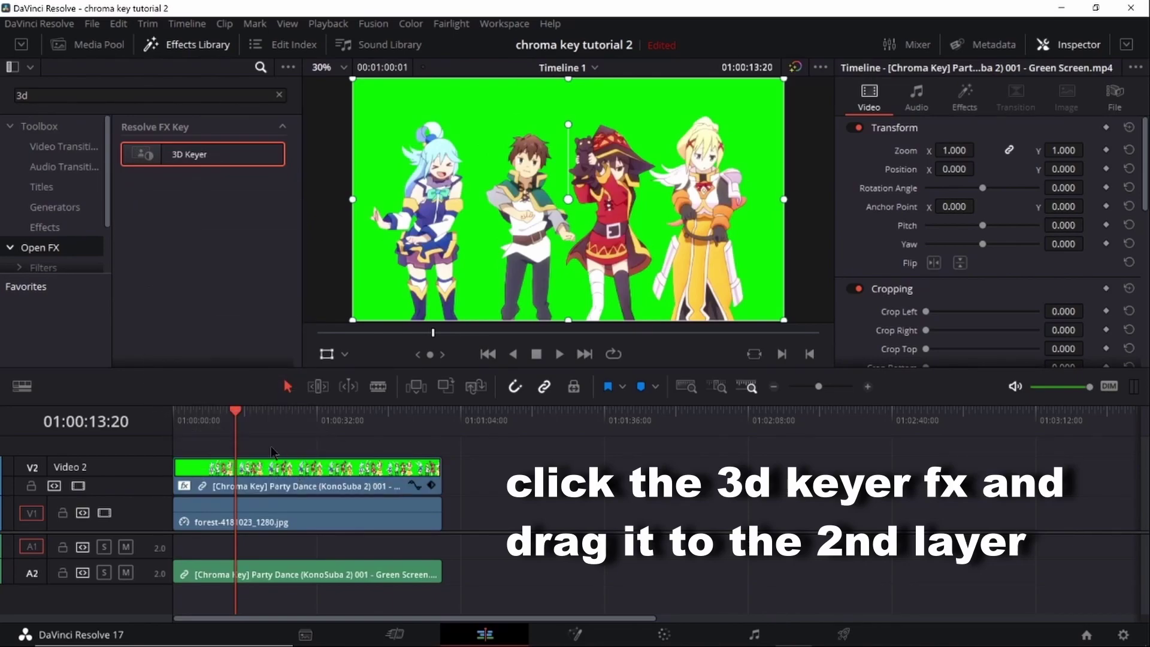
{"action": "left_click_drag", "start_coordinate": [237, 419], "coordinate": [281, 419]}
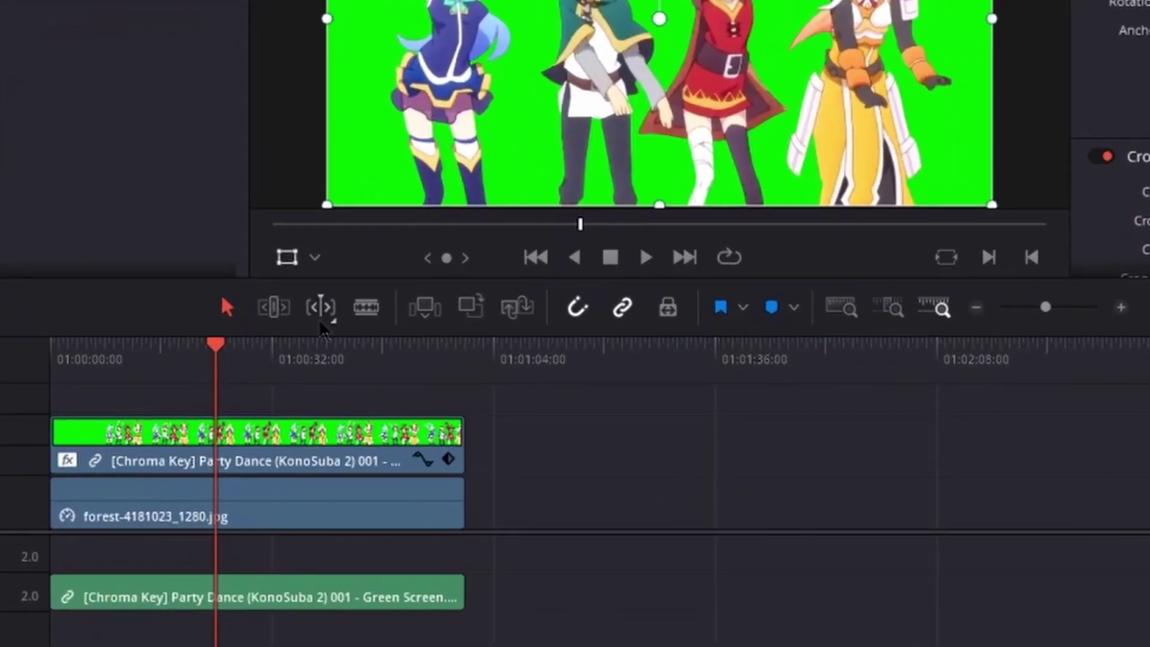
- Enable the Open FX Overlay and sample the green with the 3D Keyer's add-colour picker
{"action": "left_click", "coordinate": [305, 228]}
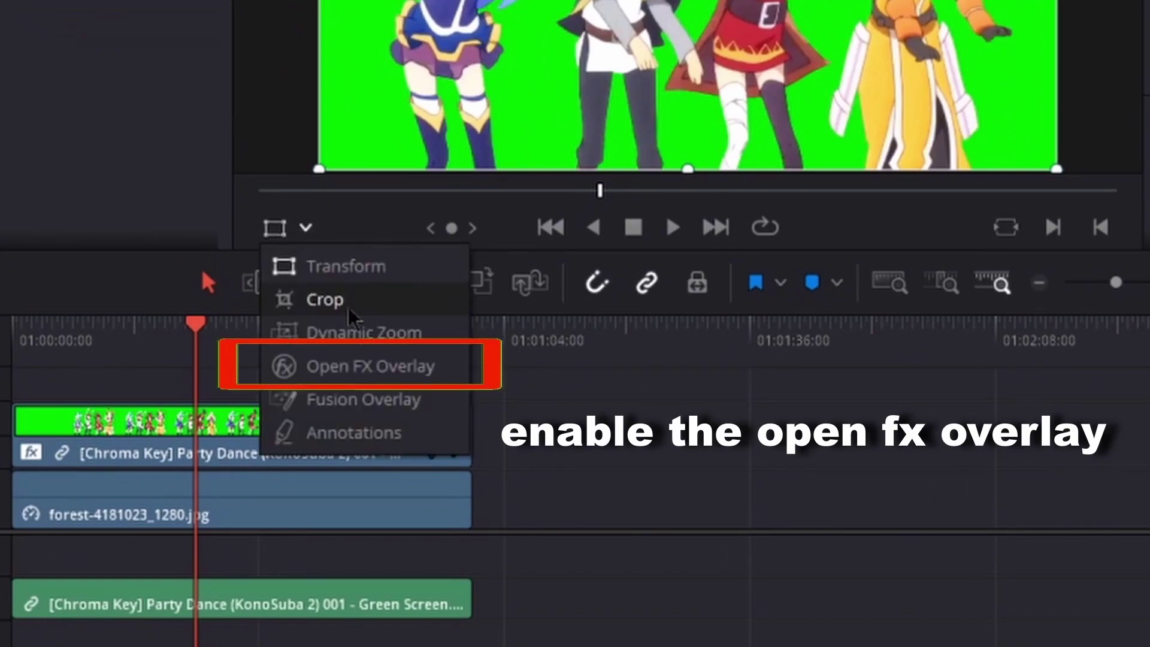
{"action": "left_click", "coordinate": [359, 368]}
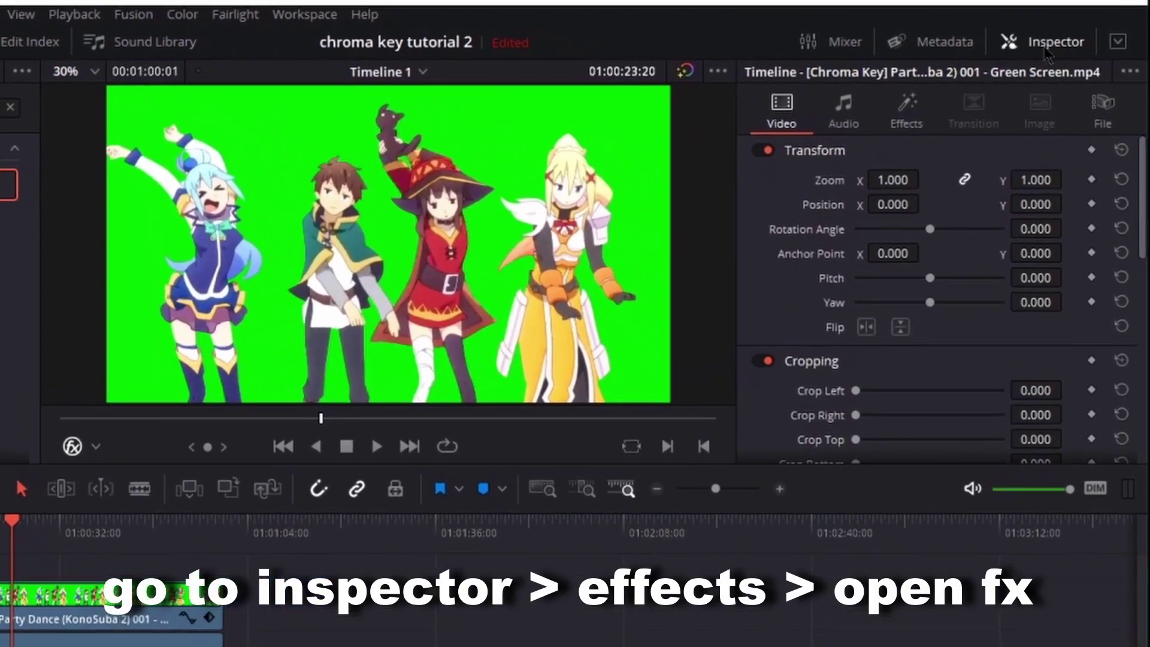
{"action": "left_click", "coordinate": [910, 106]}
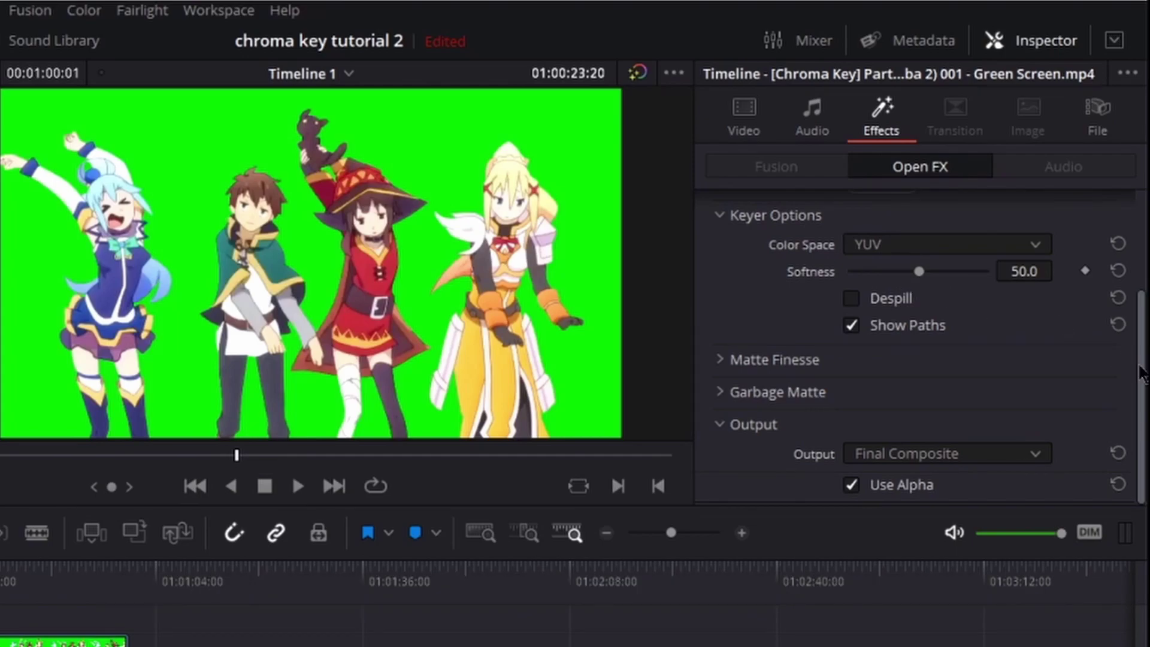
{"action": "scroll", "coordinate": [1144, 374], "scroll_direction": "up", "scroll_amount": 1}
{"action": "scroll", "coordinate": [1143, 374], "scroll_direction": "up", "scroll_amount": 5}
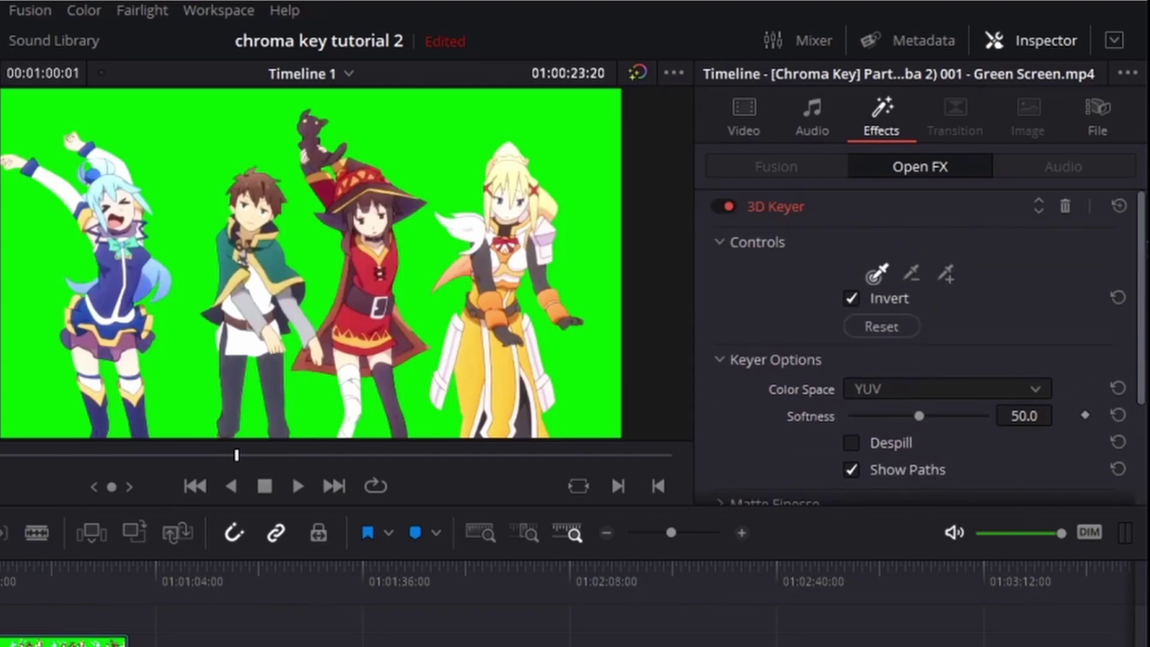
{"action": "left_click", "coordinate": [947, 276]}
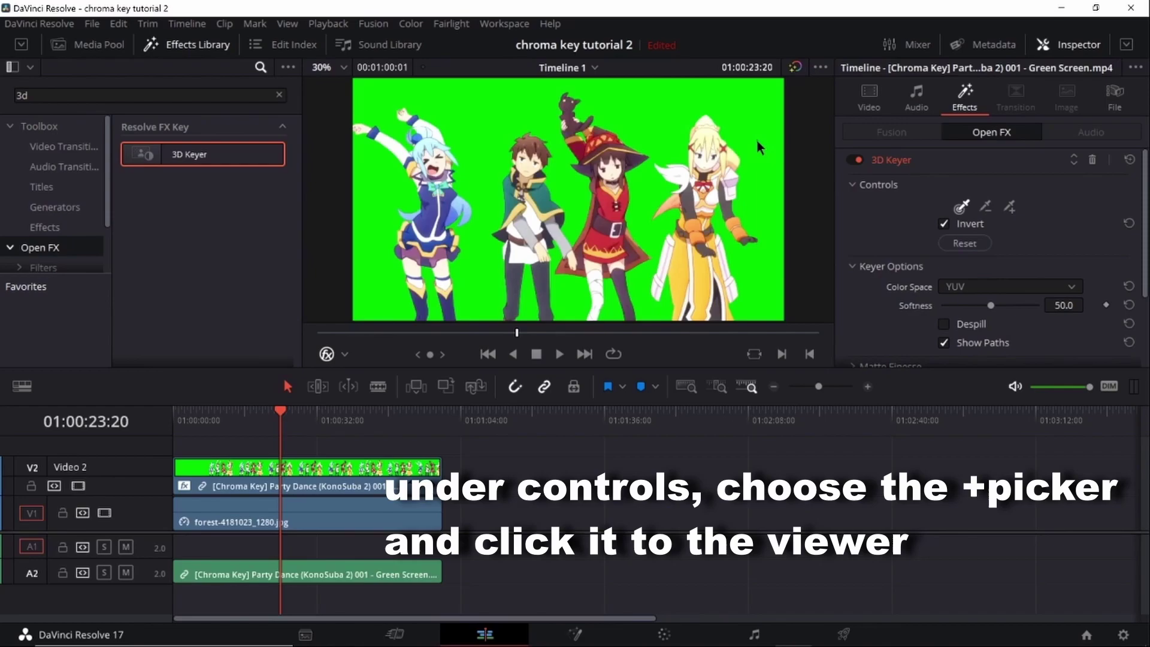
{"action": "left_click", "coordinate": [756, 139]}
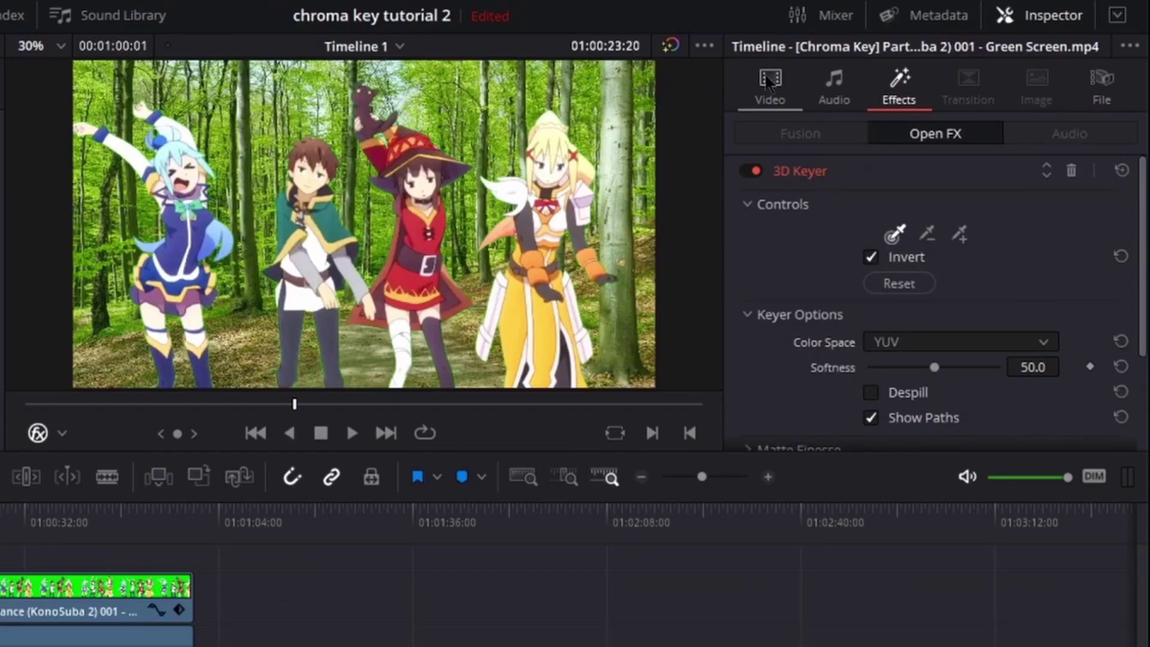
- In Transform, set the dance clip's Zoom to 0.760 and Position Y to -126
{"action": "left_click", "coordinate": [869, 96]}
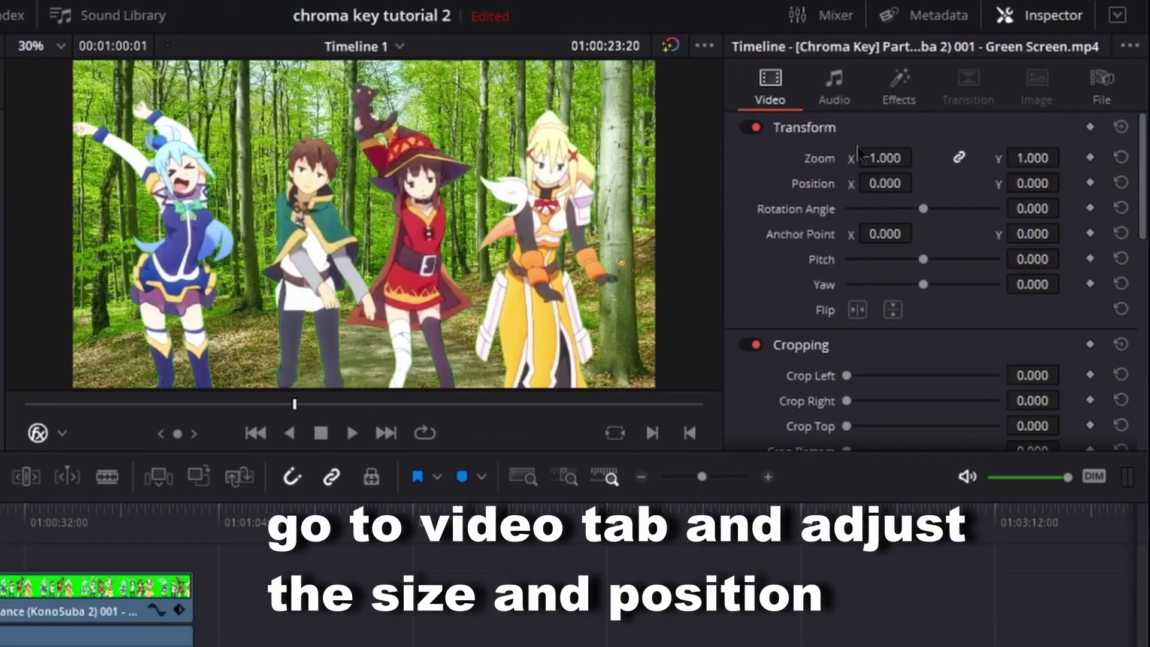
{"action": "left_click_drag", "start_coordinate": [886, 160], "coordinate": [925, 161]}
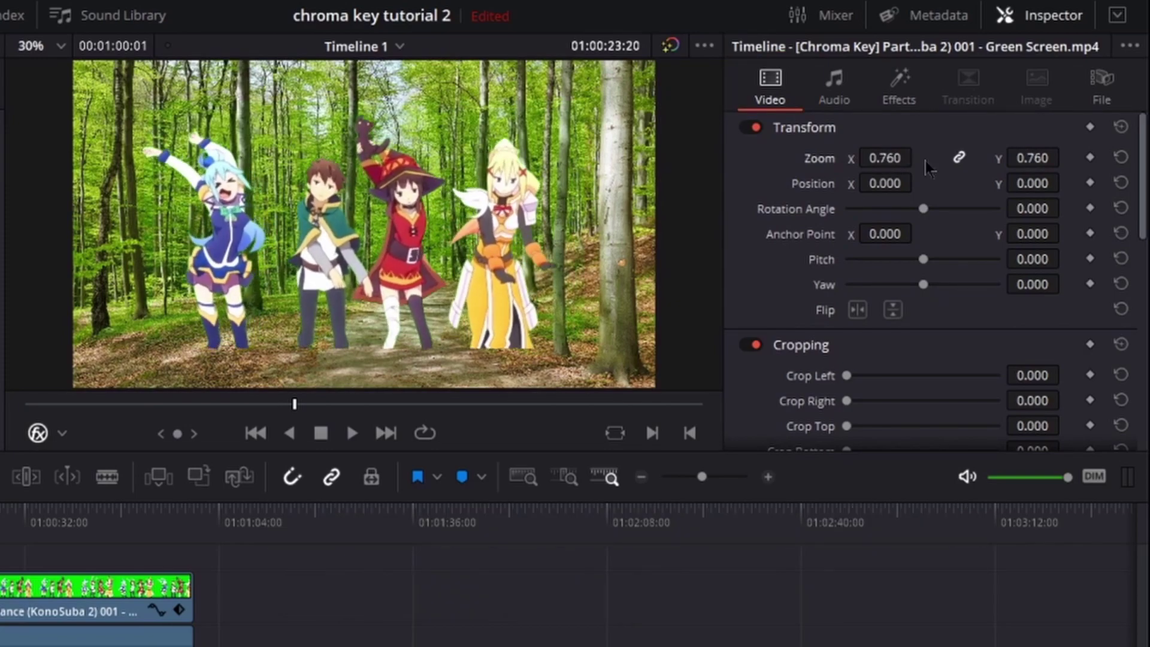
{"action": "left_click_drag", "start_coordinate": [1035, 188], "coordinate": [959, 188]}
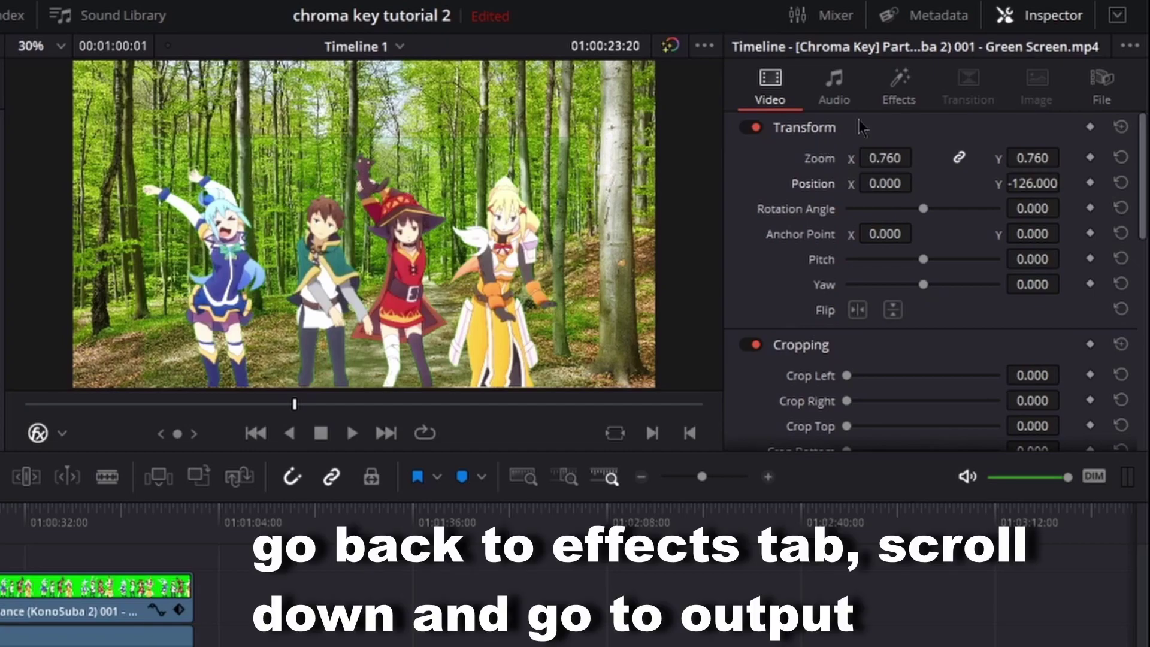
- Switch the 3D Keyer output to Alpha Highlight B/W to see the dancers as a white matte on black
{"action": "left_click", "coordinate": [896, 93]}
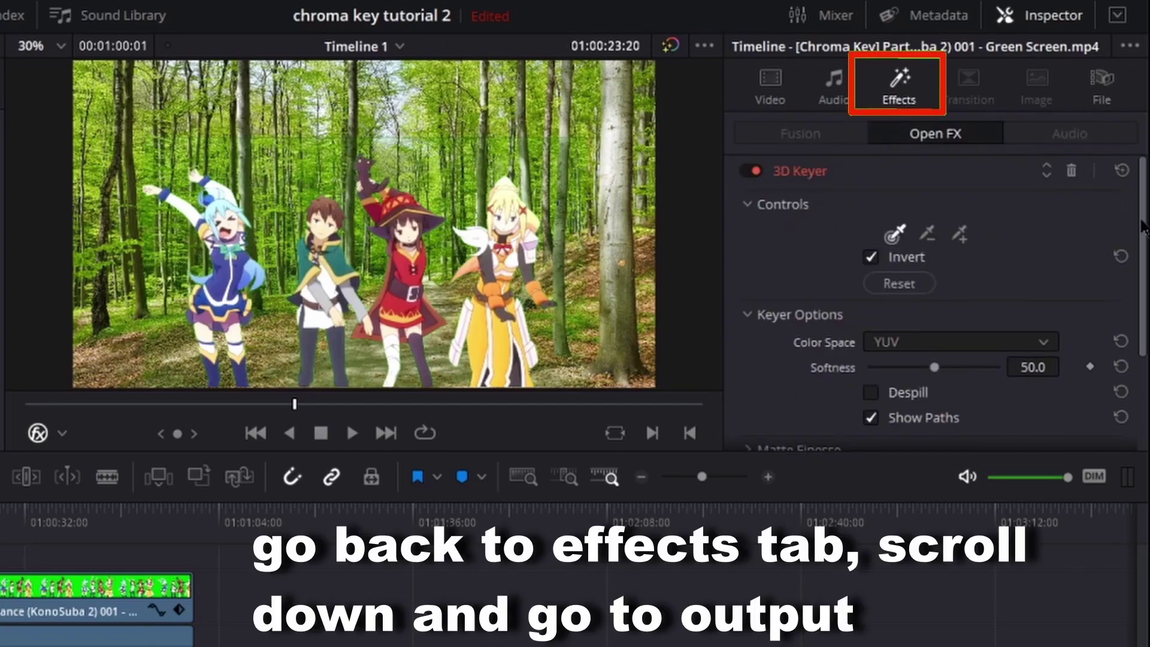
{"action": "scroll", "coordinate": [1143, 232], "scroll_direction": "down", "scroll_amount": 5}
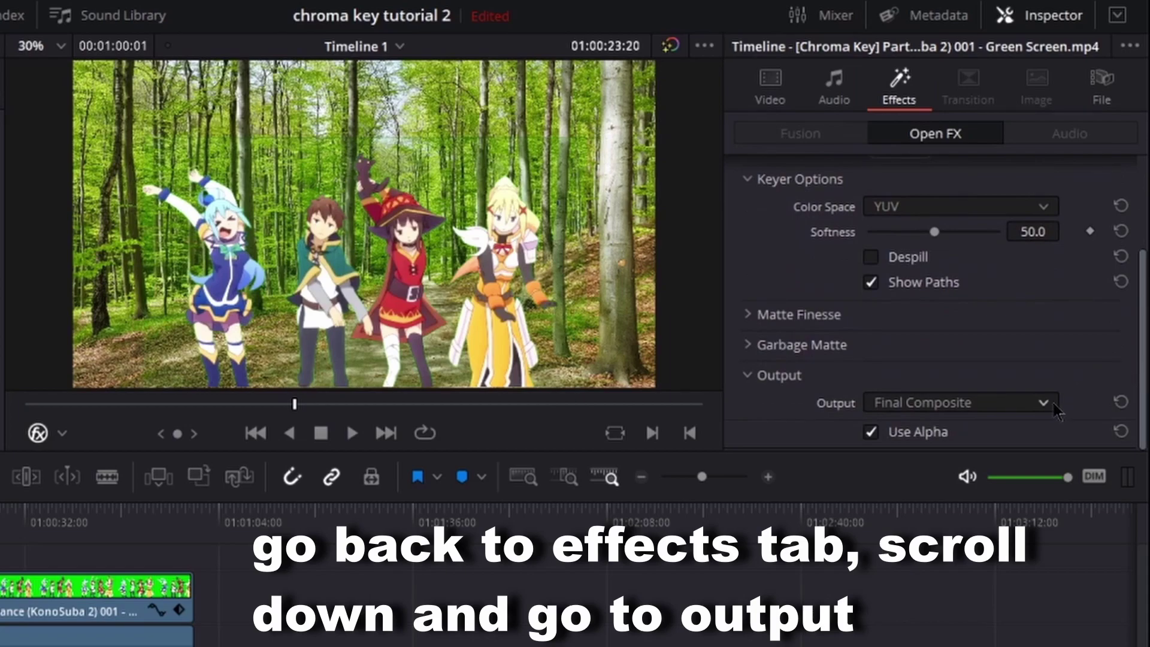
{"action": "left_click", "coordinate": [1040, 404]}
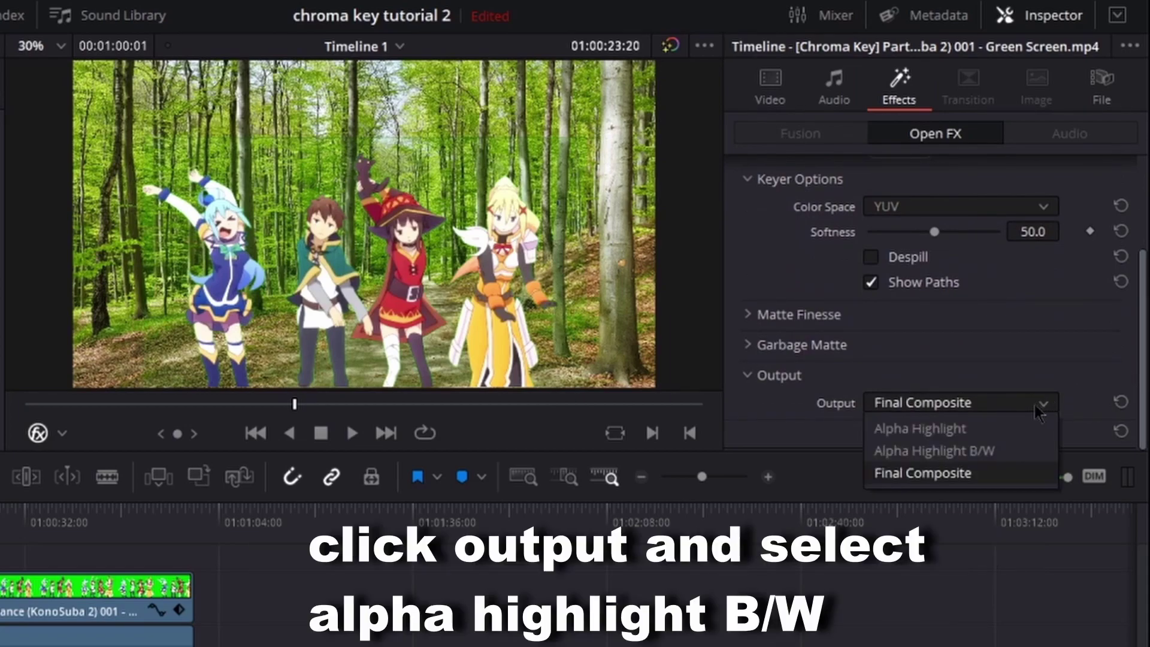
{"action": "left_click", "coordinate": [994, 457]}
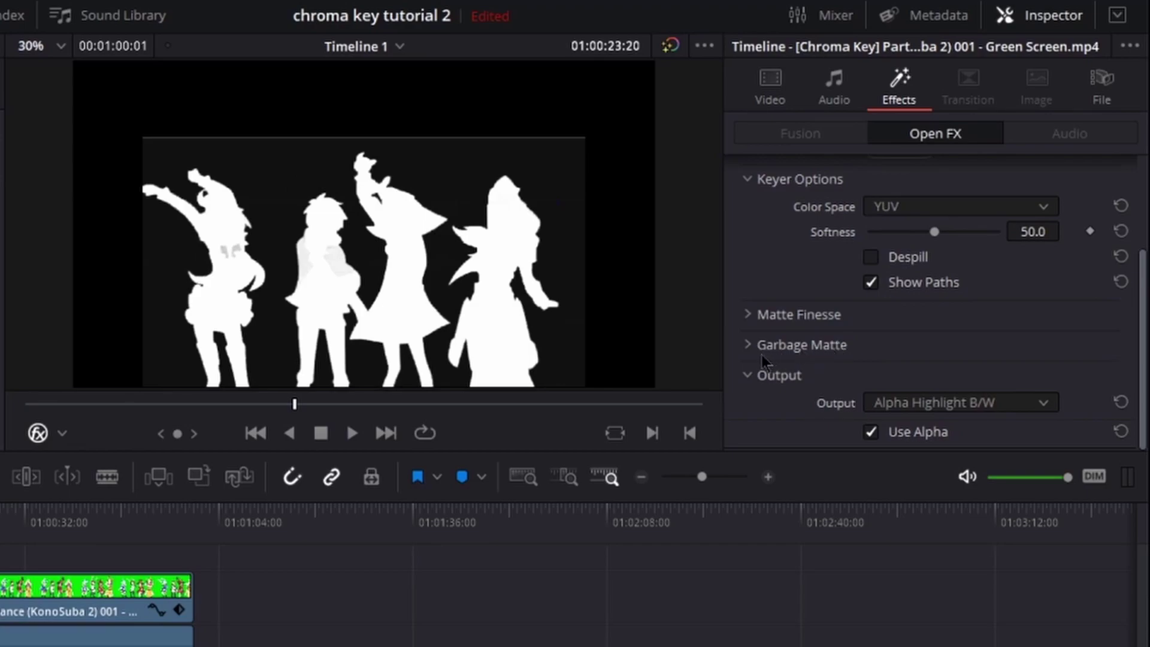
- Expand Matte Finesse and set the In/Out Ratio to -75.2
{"action": "left_click", "coordinate": [748, 315]}
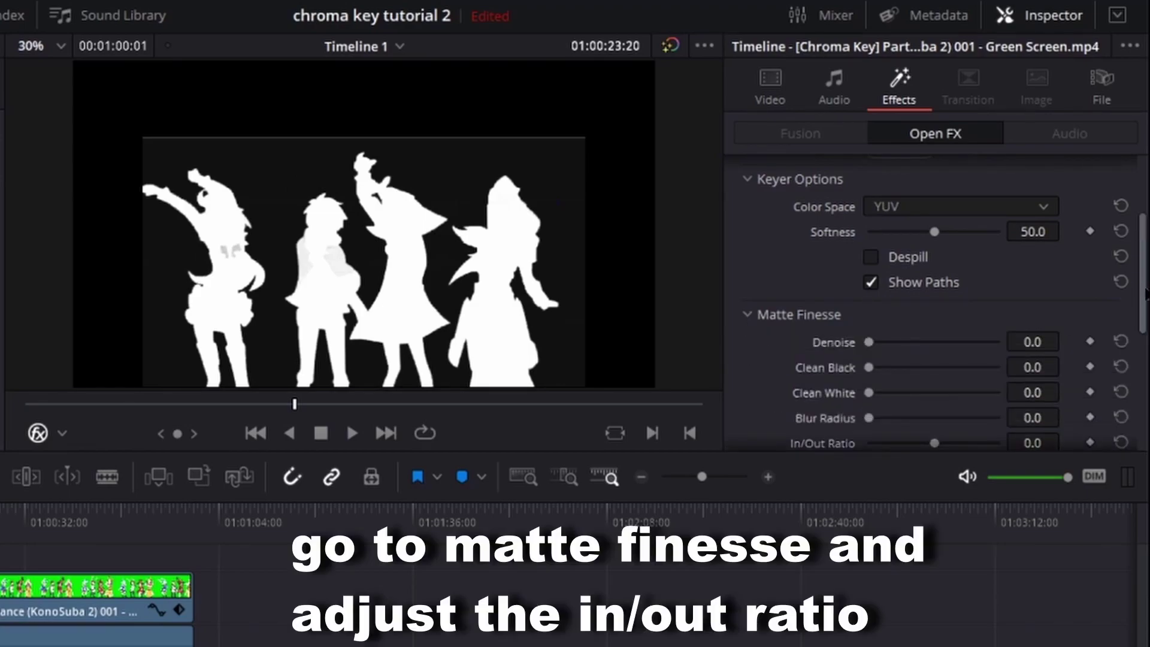
{"action": "scroll", "coordinate": [1146, 305], "scroll_direction": "down", "scroll_amount": 1}
{"action": "scroll", "coordinate": [1145, 305], "scroll_direction": "down", "scroll_amount": 3}
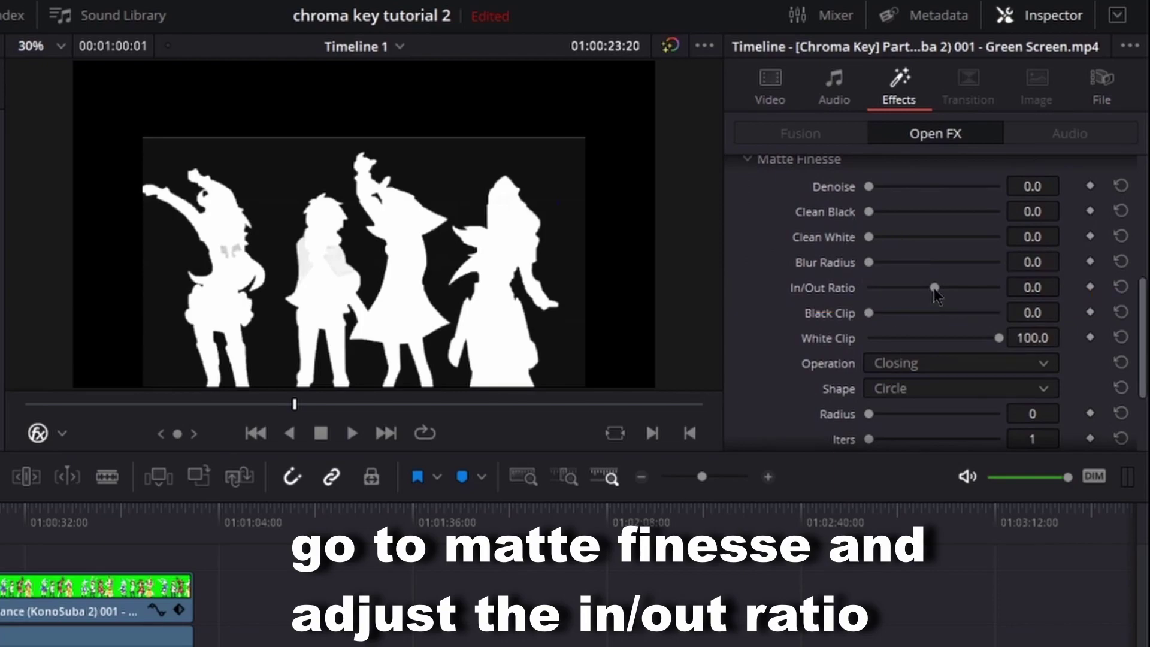
{"action": "left_click_drag", "start_coordinate": [936, 294], "coordinate": [885, 288]}
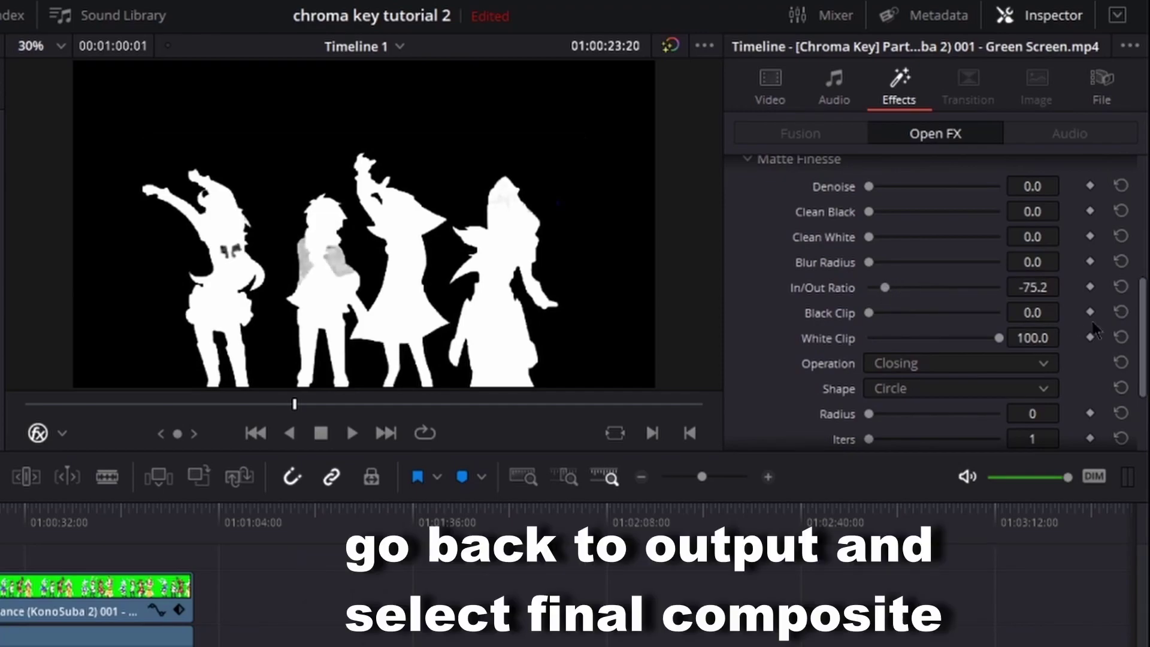
- Return the keyer output to Final Composite and move the playhead back to the start
{"action": "scroll", "coordinate": [1143, 353], "scroll_direction": "down", "scroll_amount": 3}
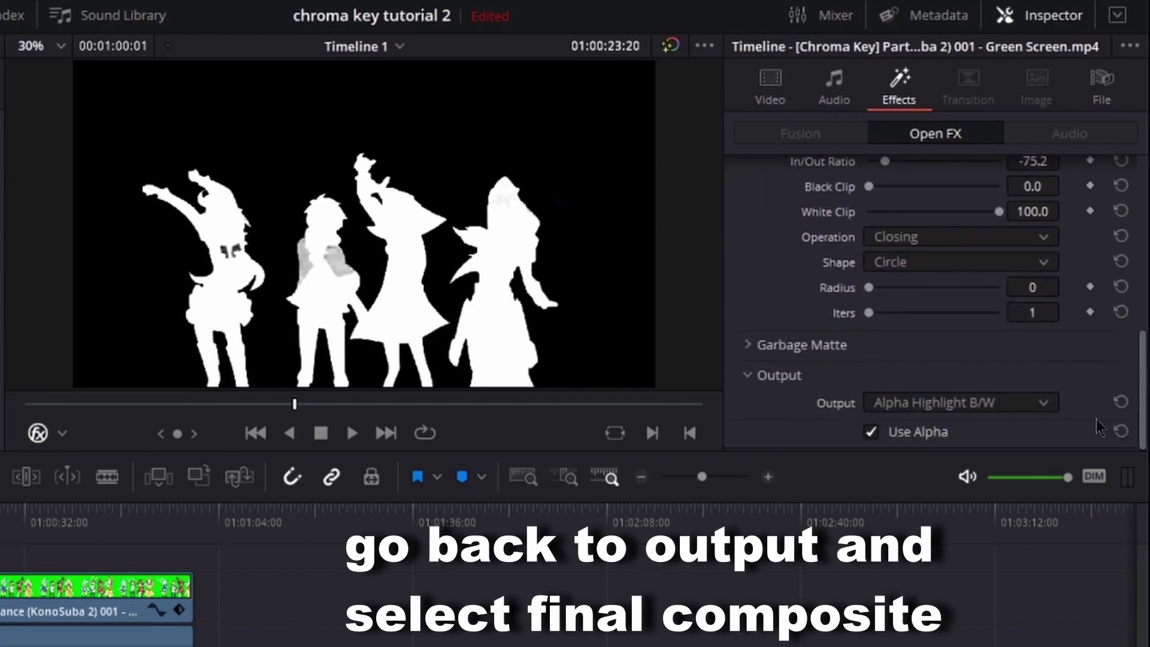
{"action": "left_click", "coordinate": [1043, 405]}
{"action": "left_click", "coordinate": [976, 476]}
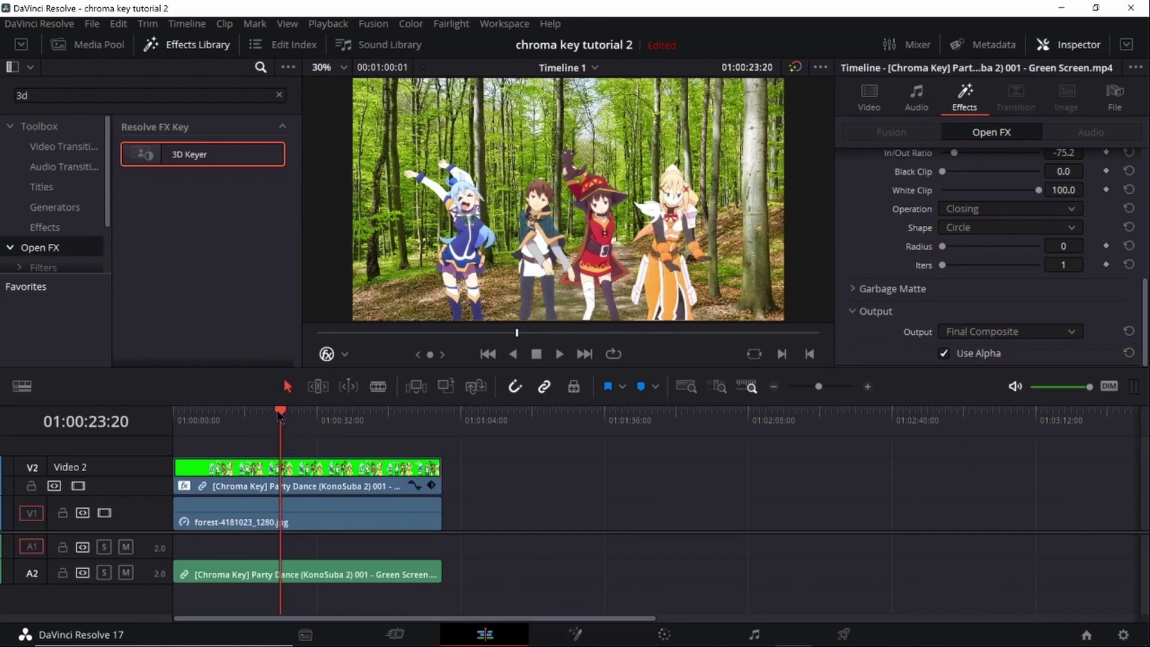
{"action": "left_click_drag", "start_coordinate": [280, 416], "coordinate": [173, 416]}
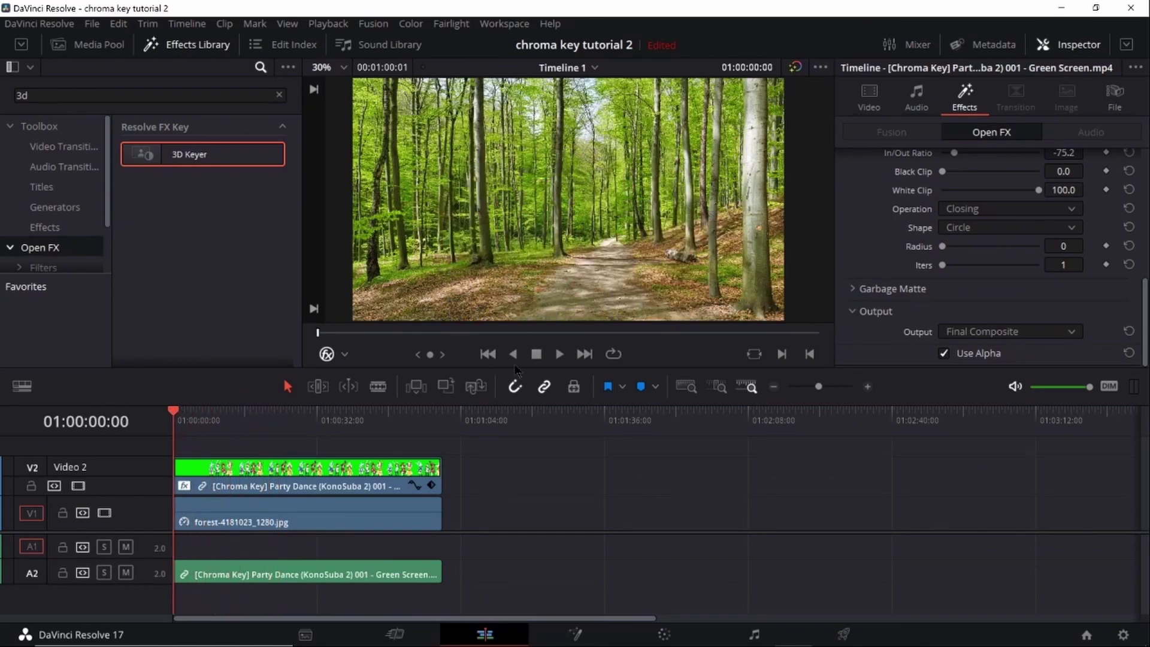
- Play the composite from the start to review the keyed dancers over the forest
{"action": "left_click", "coordinate": [559, 354]}
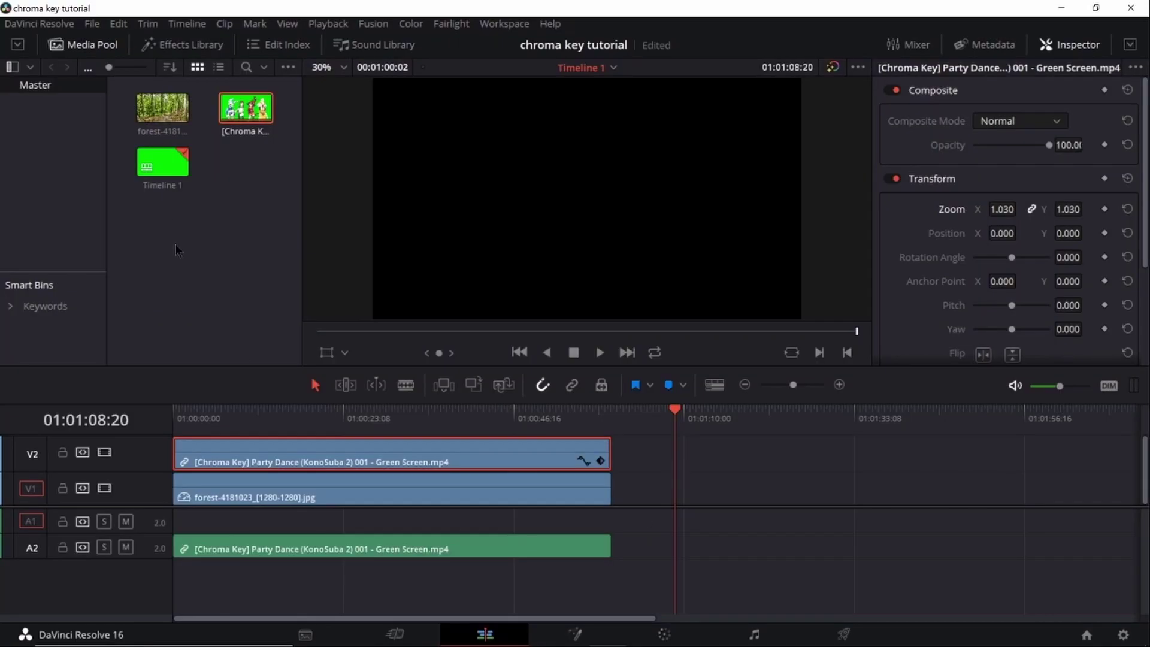
- Place a forest photo on V1 and the dance clip above it on V2, extending the forest to match
{"action": "left_click_drag", "start_coordinate": [162, 108], "coordinate": [1044, 503]}
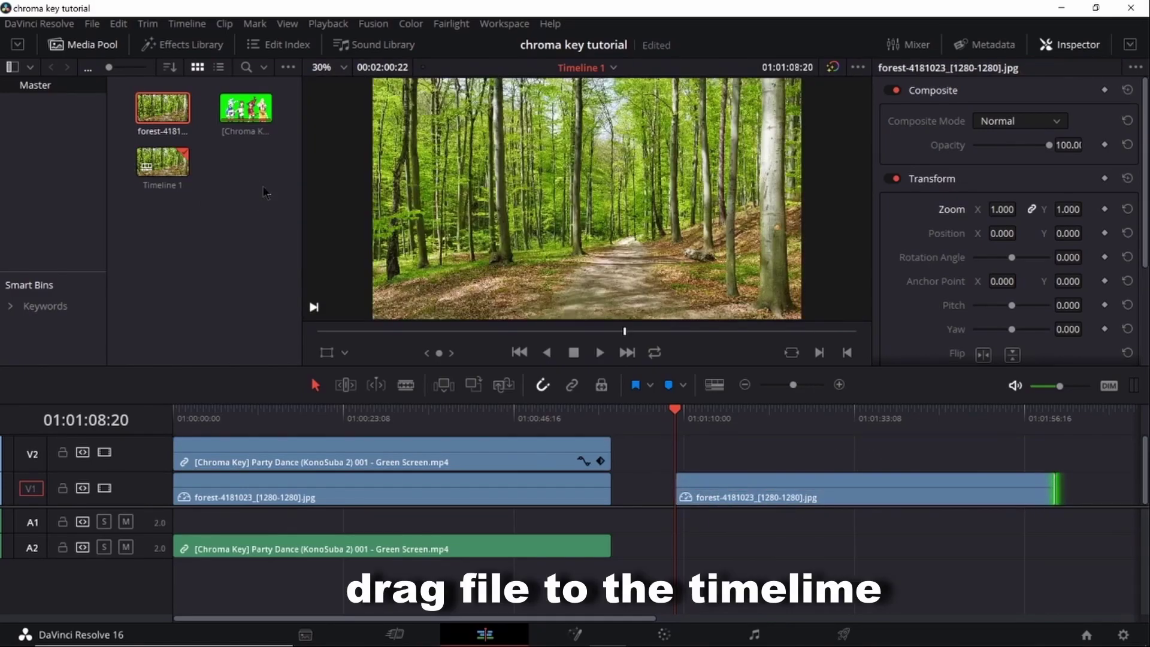
{"action": "left_click_drag", "start_coordinate": [245, 112], "coordinate": [679, 453]}
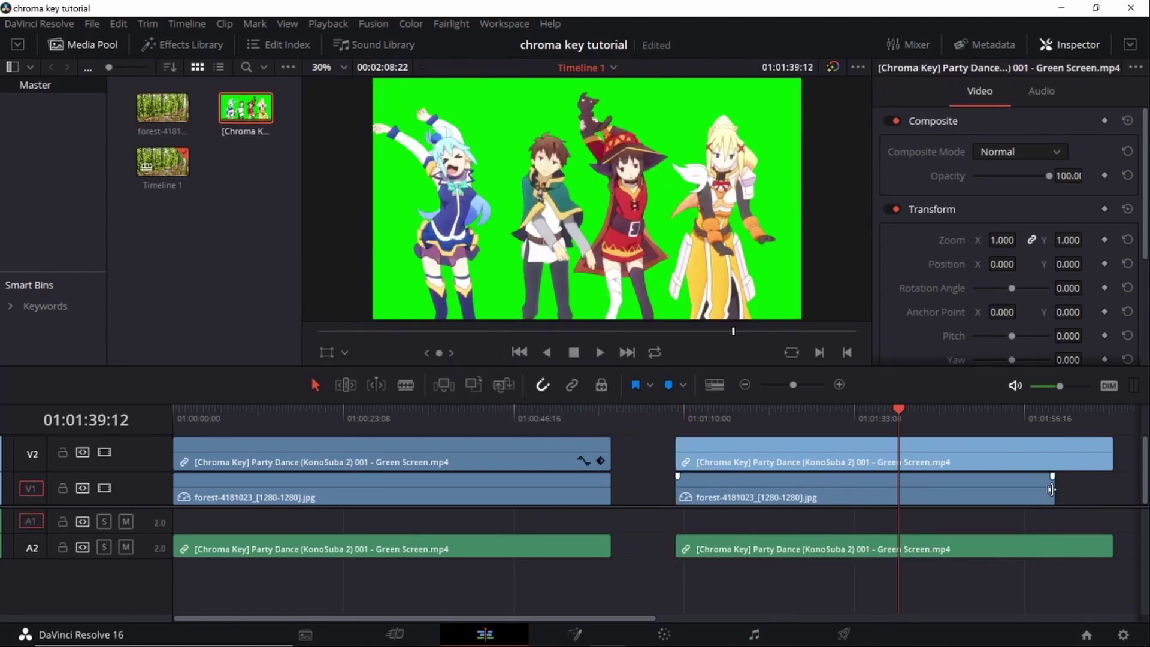
{"action": "left_click_drag", "start_coordinate": [1054, 488], "coordinate": [1112, 486]}
- Zoom the timeline out and select the stacked dance and forest clips together
{"action": "left_click", "coordinate": [833, 413]}
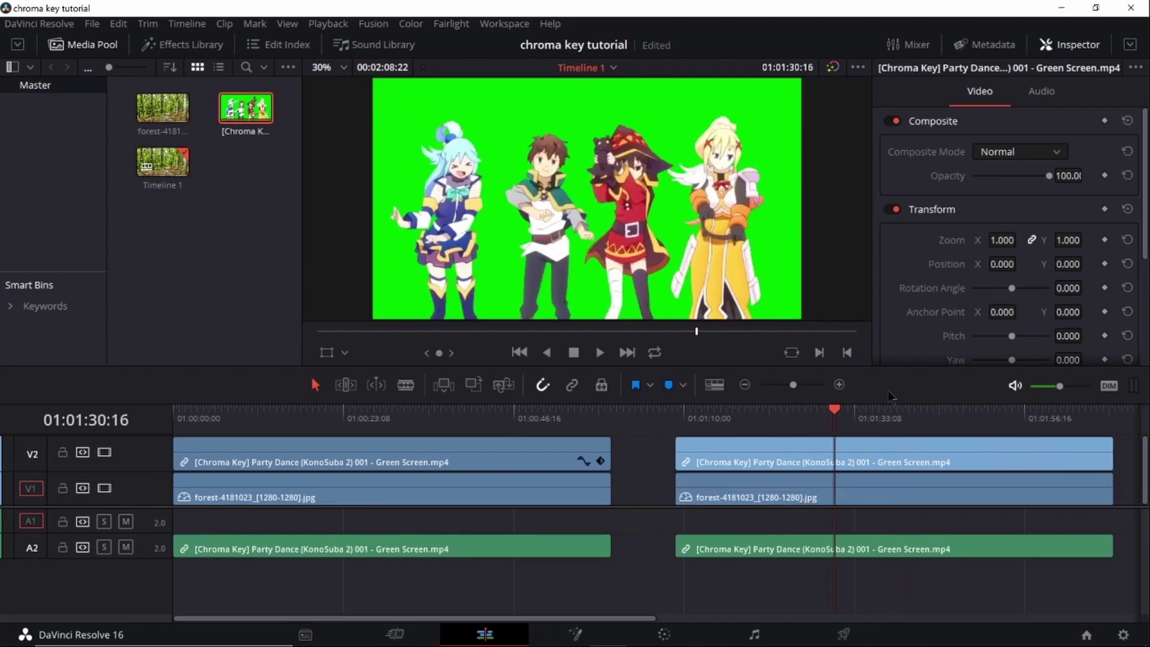
{"action": "left_click_drag", "start_coordinate": [794, 386], "coordinate": [788, 386]}
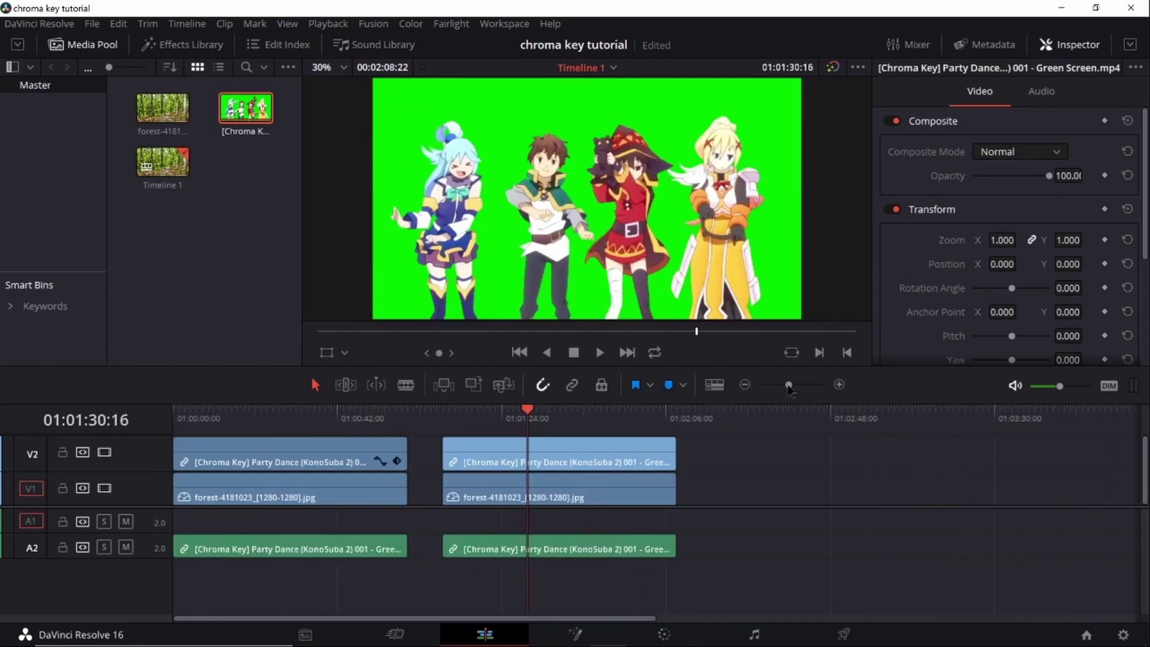
{"action": "left_click_drag", "start_coordinate": [685, 460], "coordinate": [526, 444]}
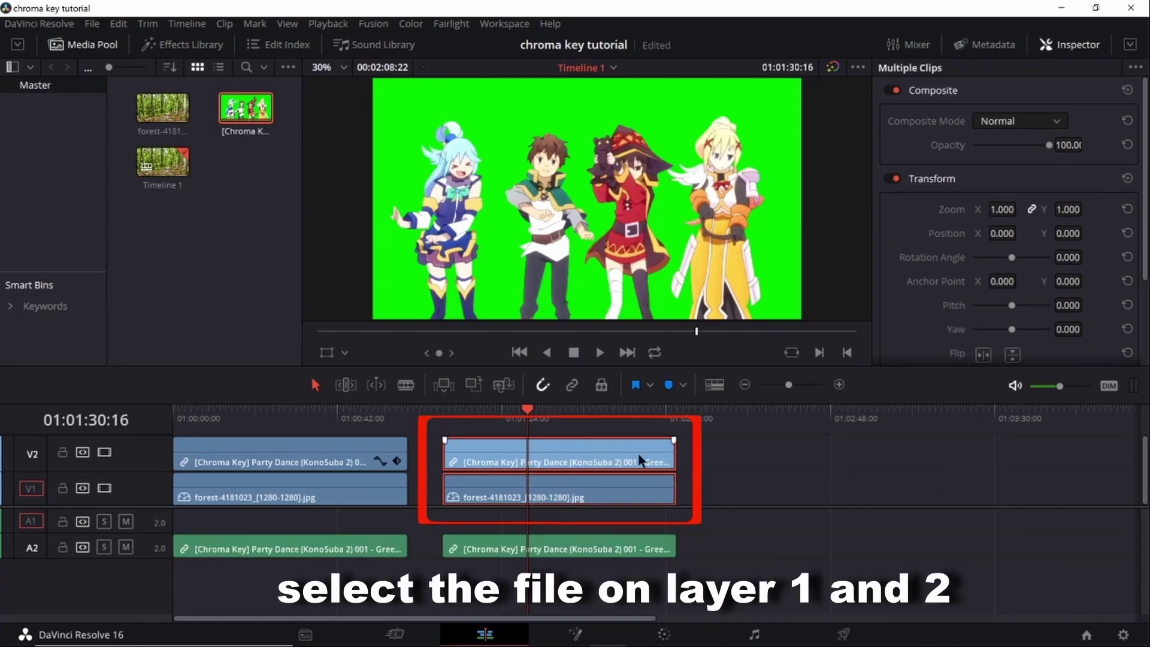
- Combine the selected clips into Fusion Clip 1 and open it on the Fusion page
{"action": "right_click", "coordinate": [576, 444]}
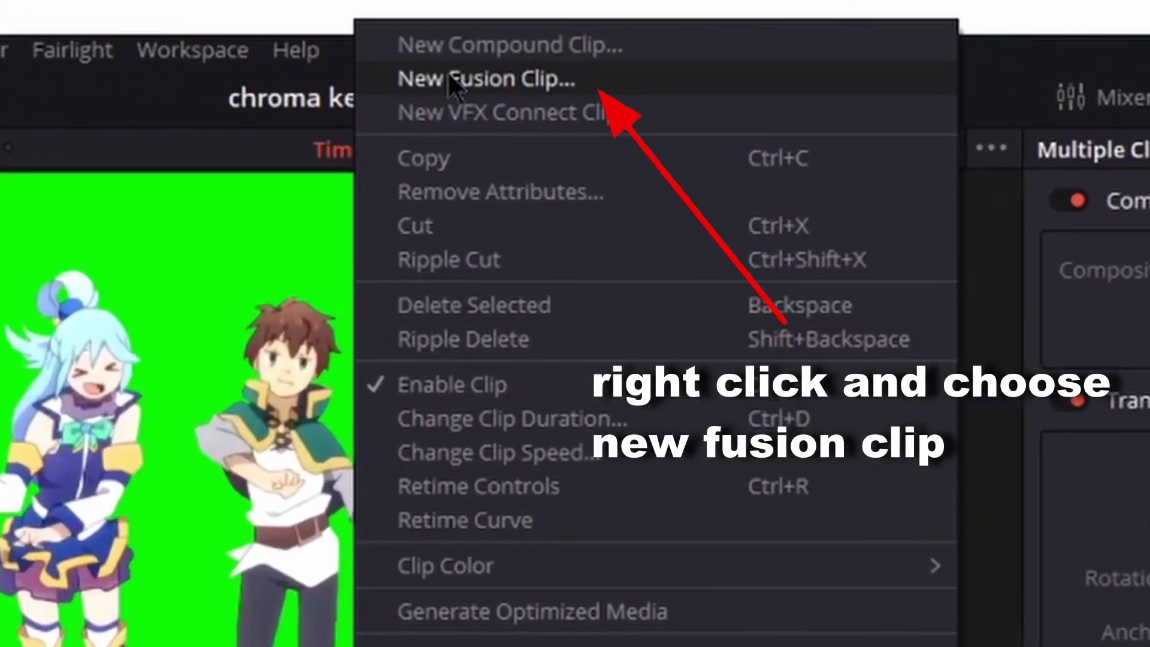
{"action": "left_click", "coordinate": [447, 71]}
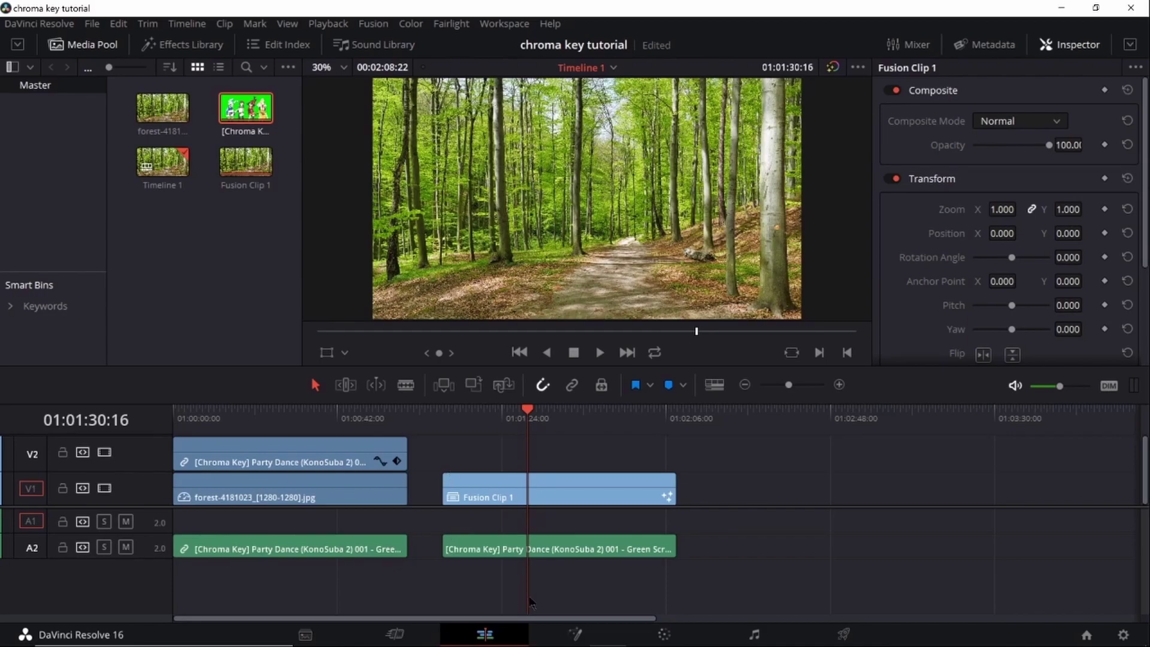
{"action": "left_click", "coordinate": [575, 634]}
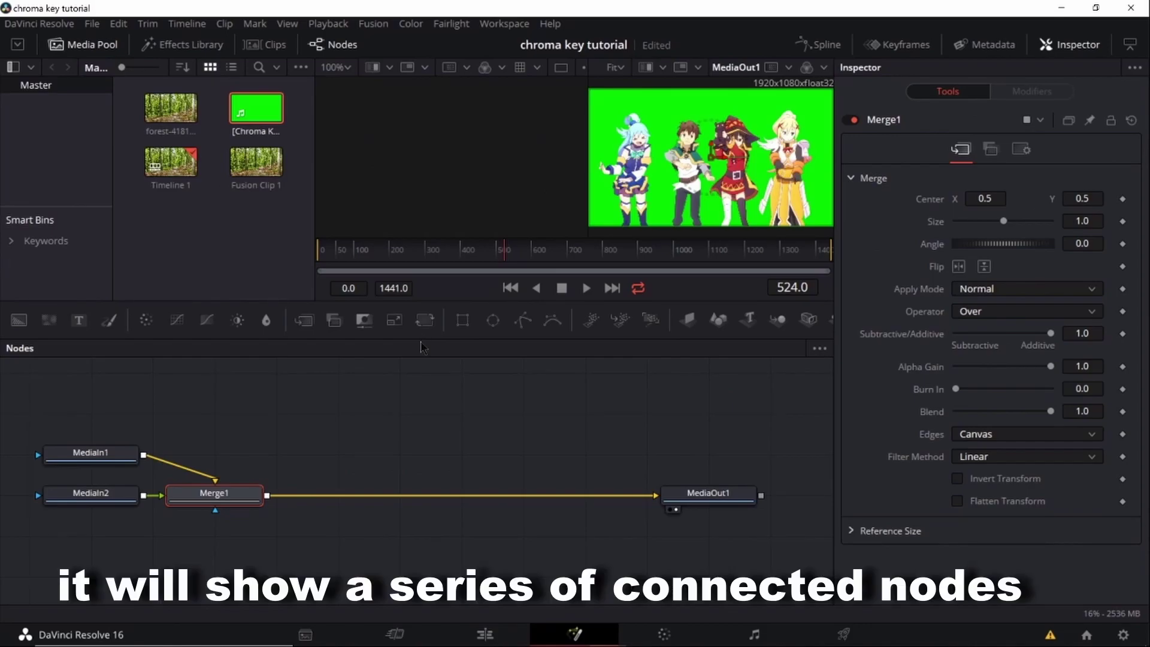
- Rearrange the MediaIn nodes and disconnect MediaIn2 from Merge1
{"action": "left_click_drag", "start_coordinate": [106, 492], "coordinate": [240, 411]}
{"action": "left_click_drag", "start_coordinate": [97, 463], "coordinate": [80, 504]}
{"action": "left_click_drag", "start_coordinate": [215, 478], "coordinate": [303, 467]}
{"action": "left_click_drag", "start_coordinate": [247, 423], "coordinate": [202, 421]}
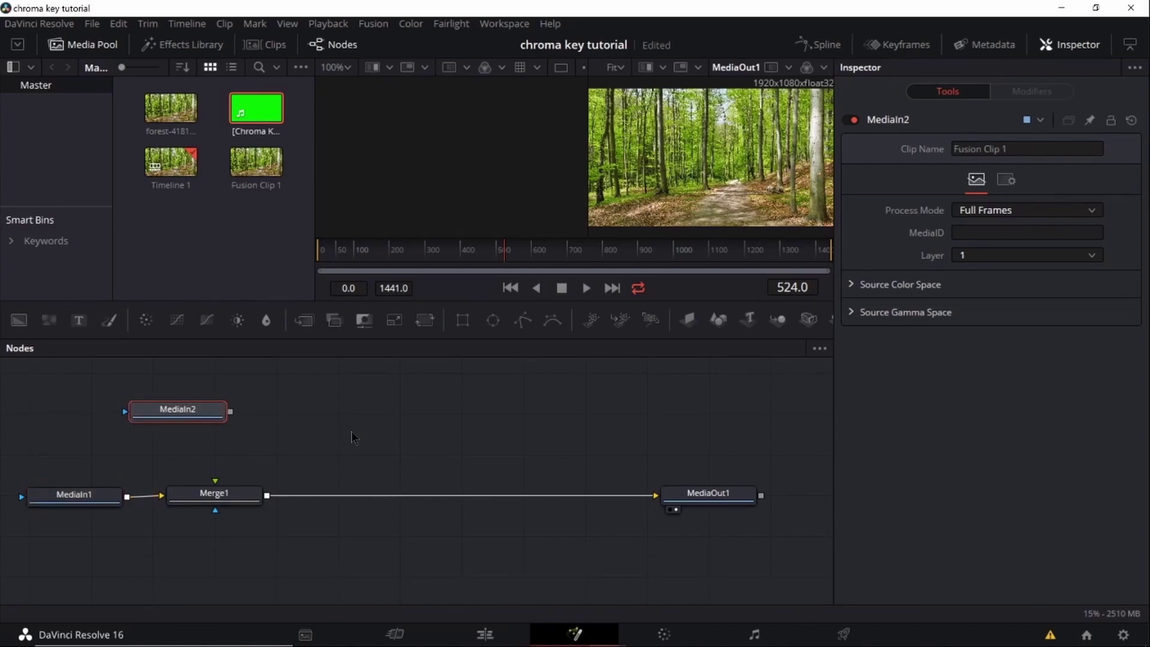
- Add a Delta Keyer node after MediaIn2 via the 'delta' tool search
{"action": "key", "text": "ctrl+space"}
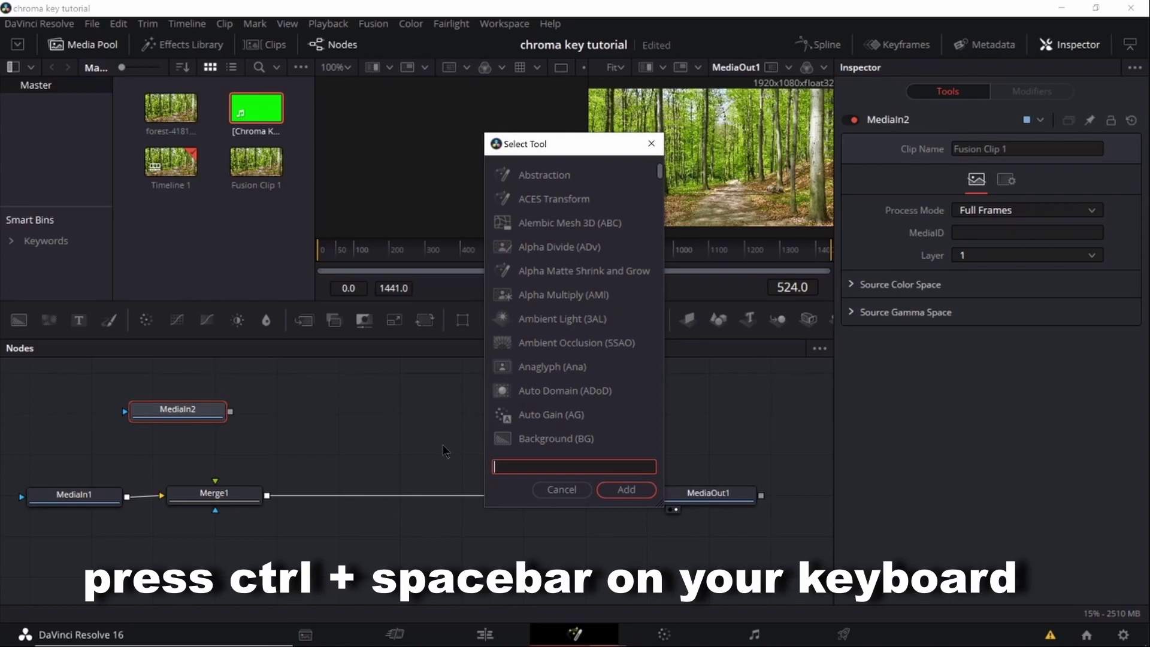
{"action": "type", "text": "del"}
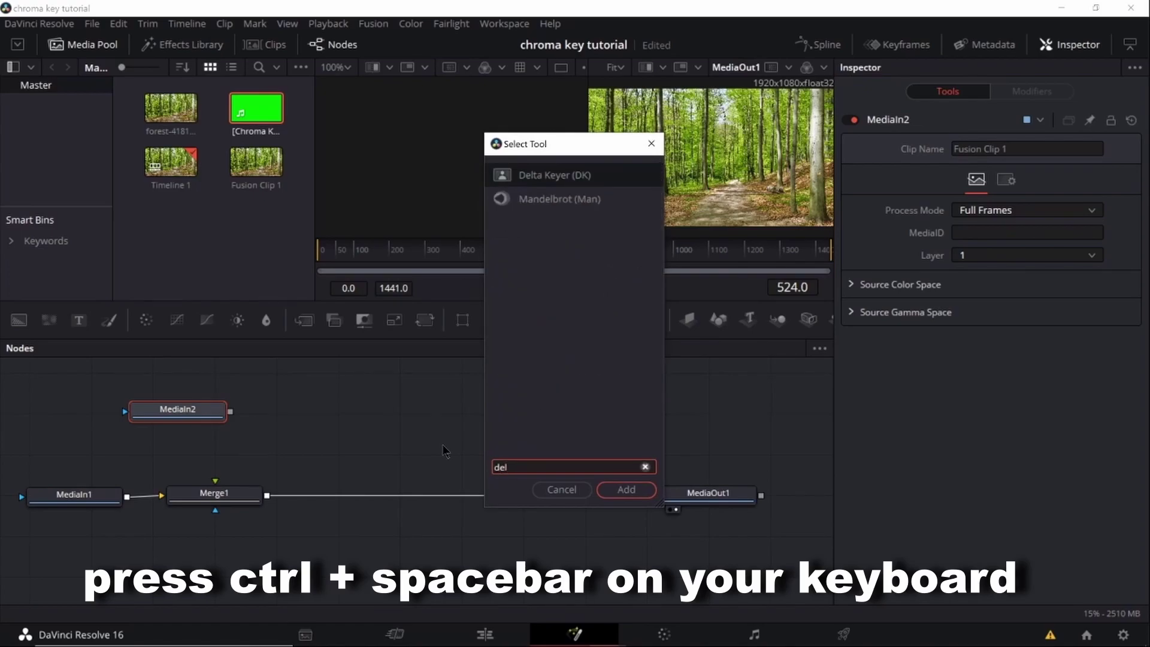
{"action": "type", "text": "ta"}
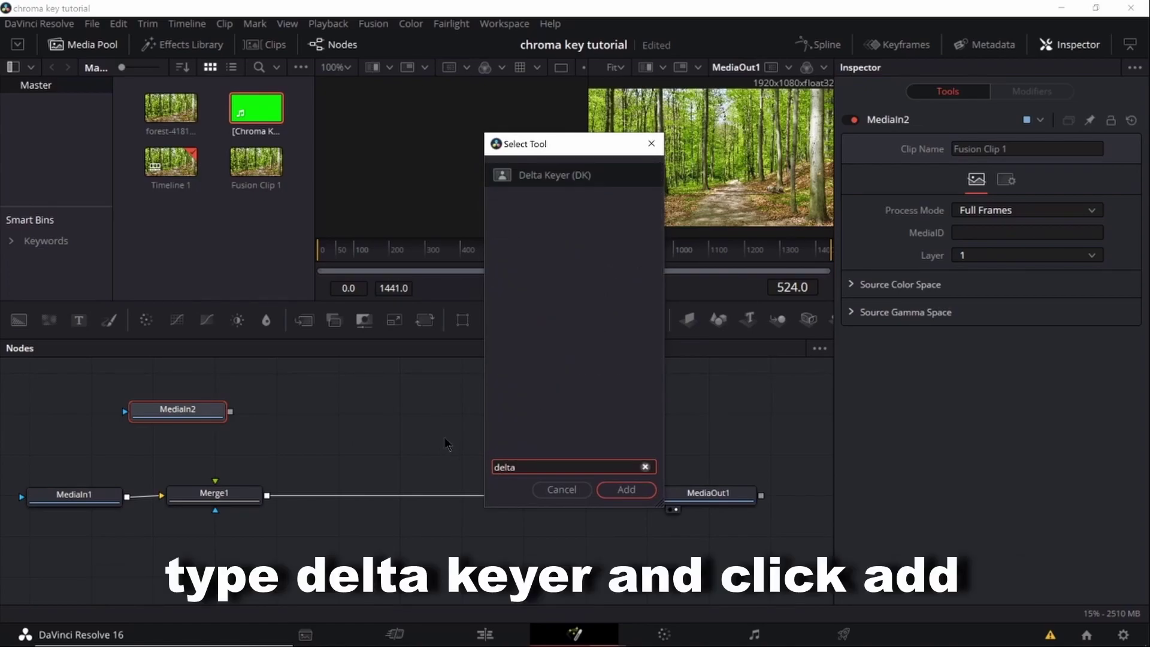
{"action": "left_click", "coordinate": [578, 180]}
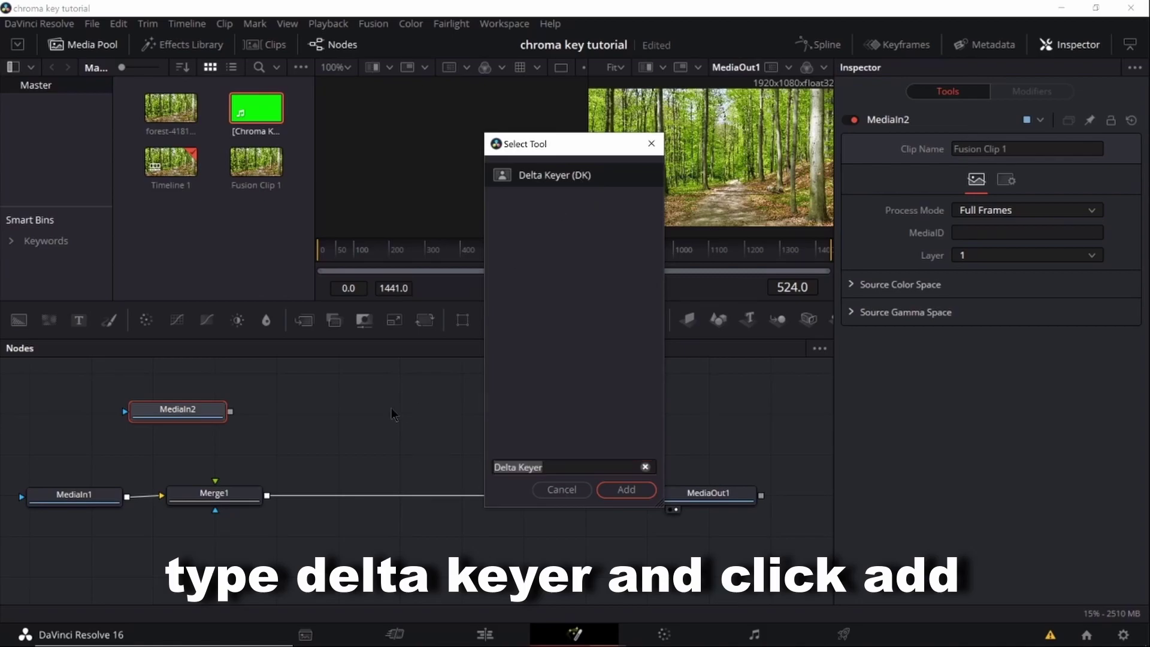
{"action": "left_click", "coordinate": [617, 492]}
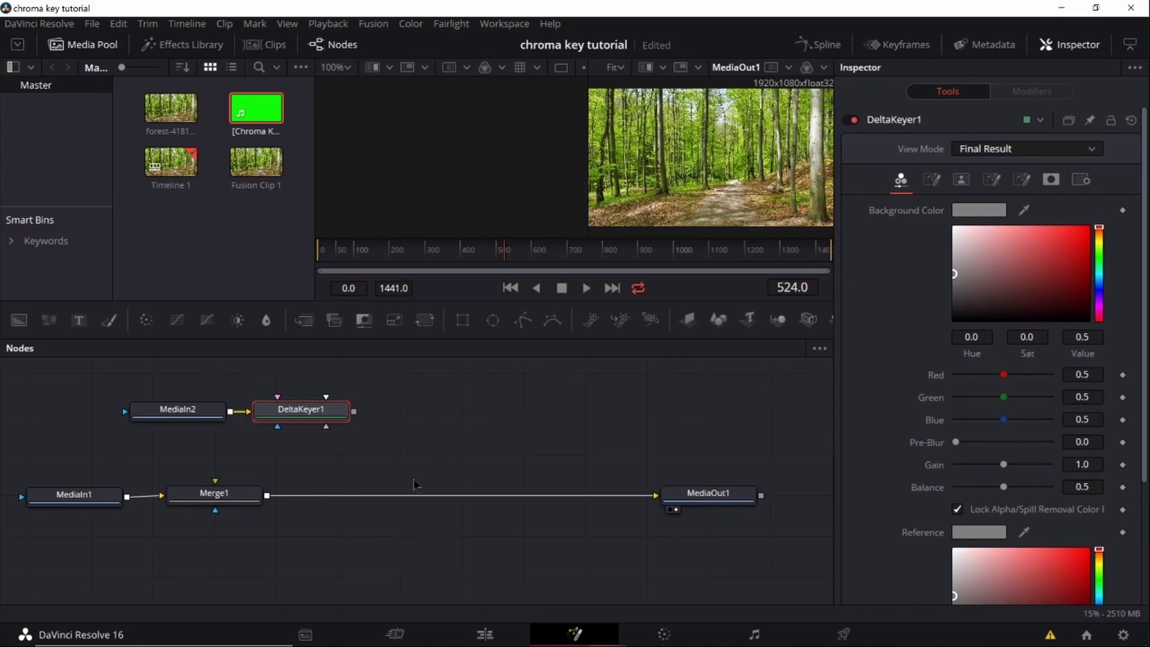
- Connect DeltaKeyer1 to Merge1's foreground and sample the green screen as its background colour
{"action": "left_click", "coordinate": [109, 493]}
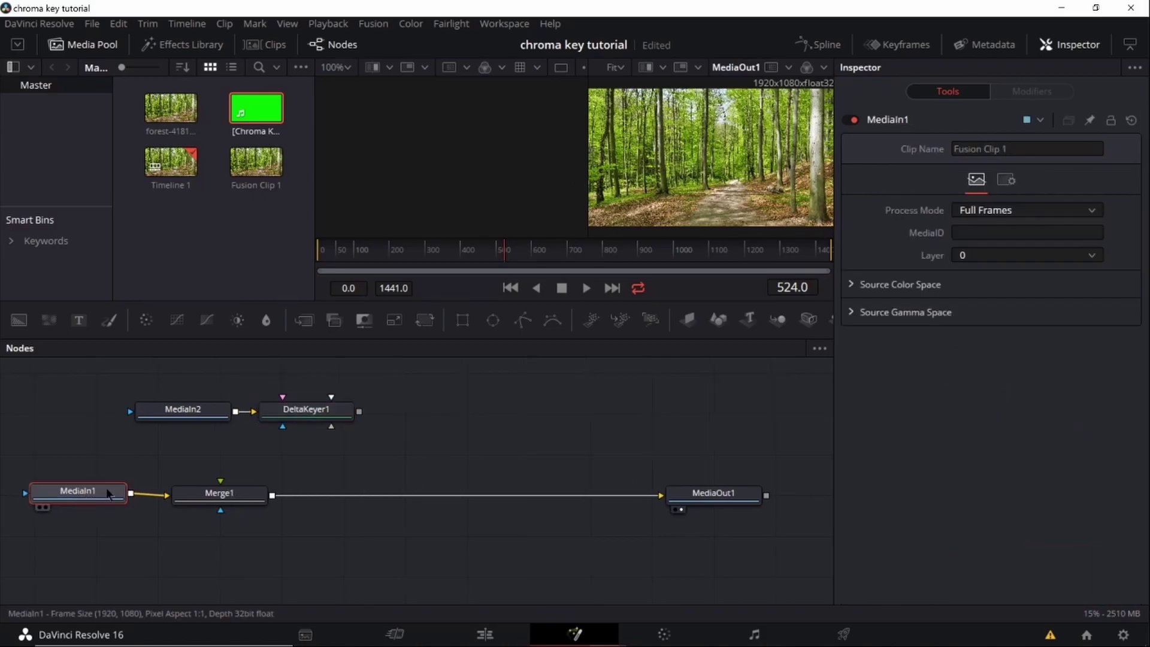
{"action": "left_click_drag", "start_coordinate": [360, 413], "coordinate": [221, 483]}
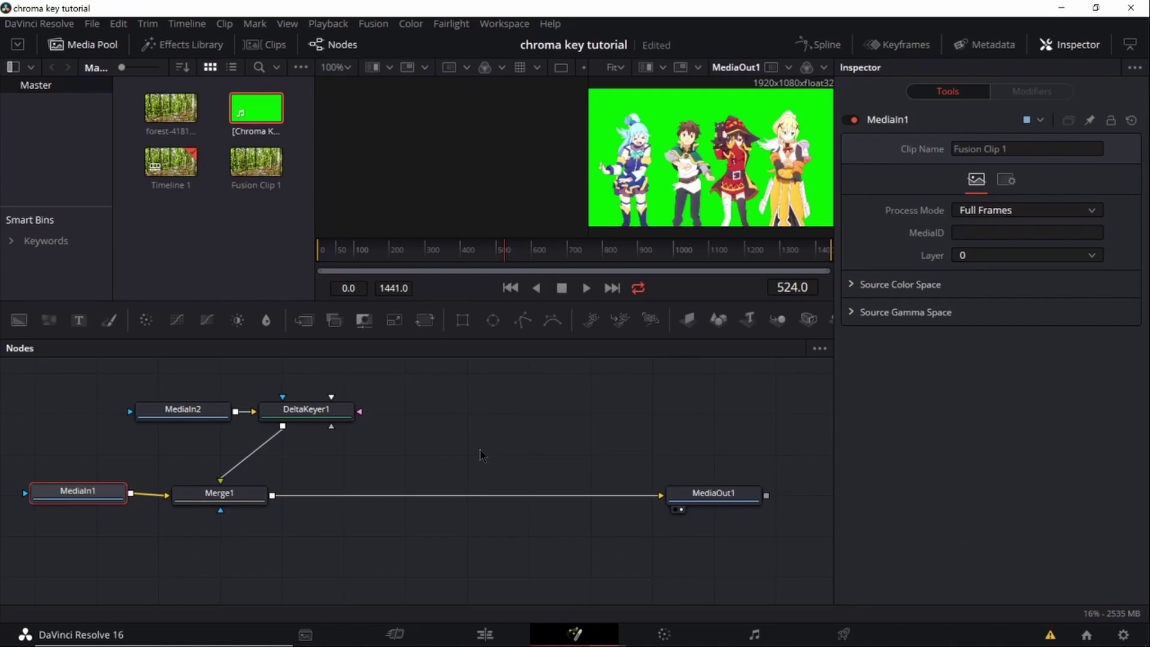
{"action": "left_click", "coordinate": [314, 417]}
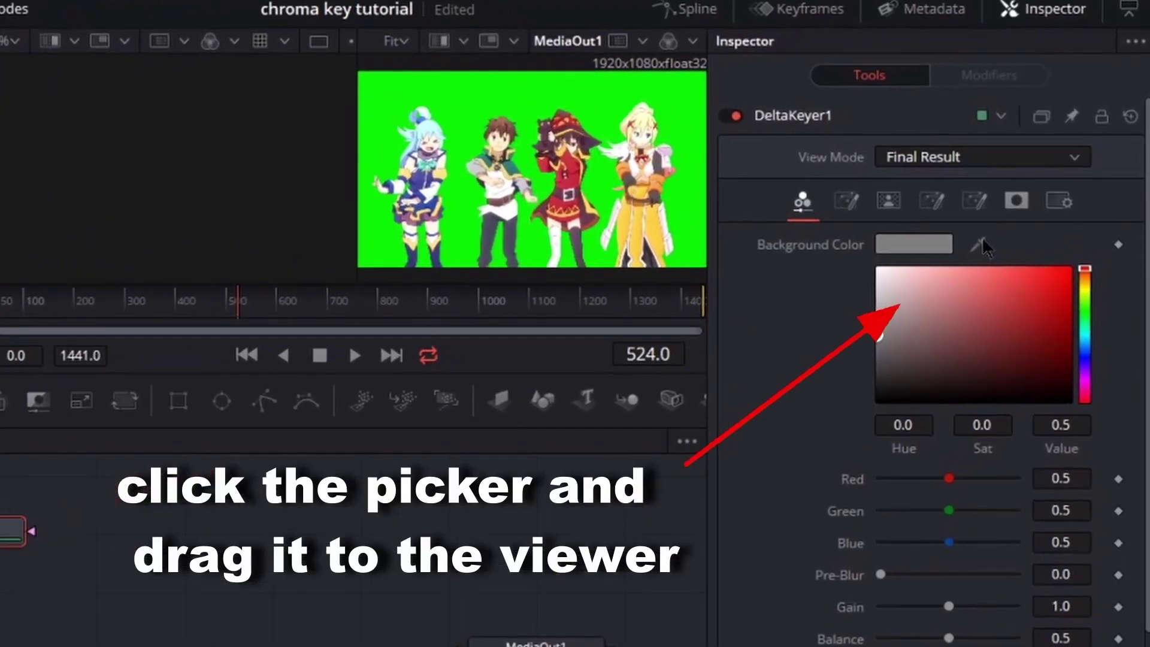
{"action": "left_click_drag", "start_coordinate": [1024, 210], "coordinate": [1005, 201]}
{"action": "left_click_drag", "start_coordinate": [927, 245], "coordinate": [634, 201]}
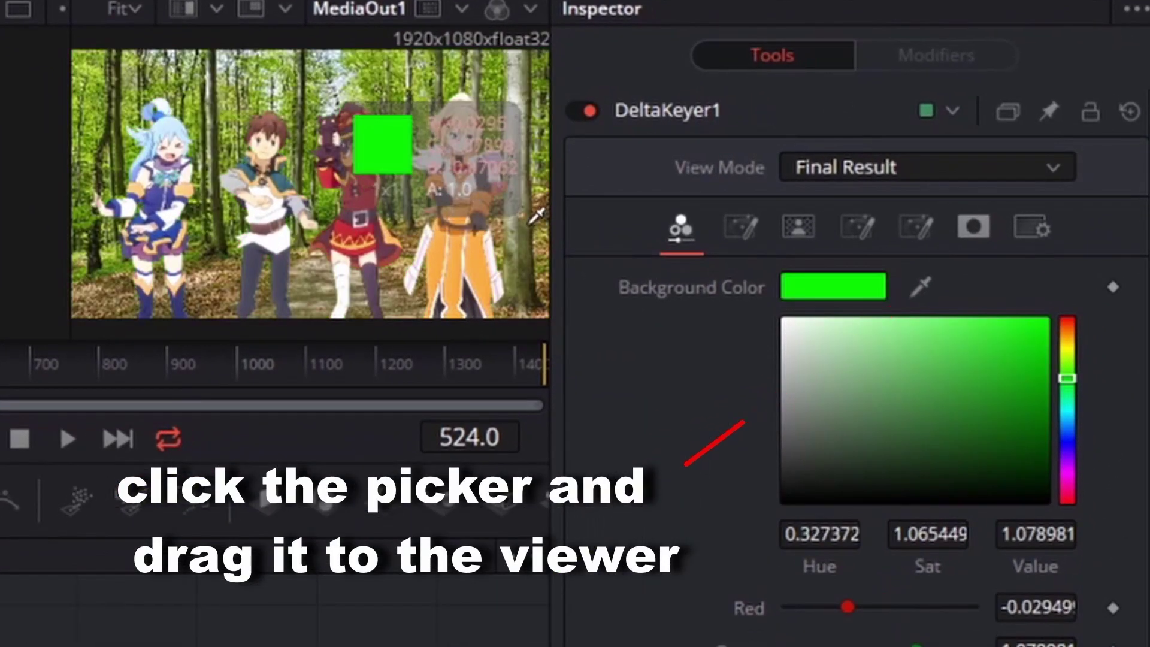
{"action": "mouse_move", "coordinate": [536, 216]}
{"action": "left_mouse_down"}
{"action": "mouse_move", "coordinate": [535, 142]}
{"action": "mouse_move", "coordinate": [539, 257]}
{"action": "mouse_move", "coordinate": [524, 212]}
{"action": "left_mouse_up"}
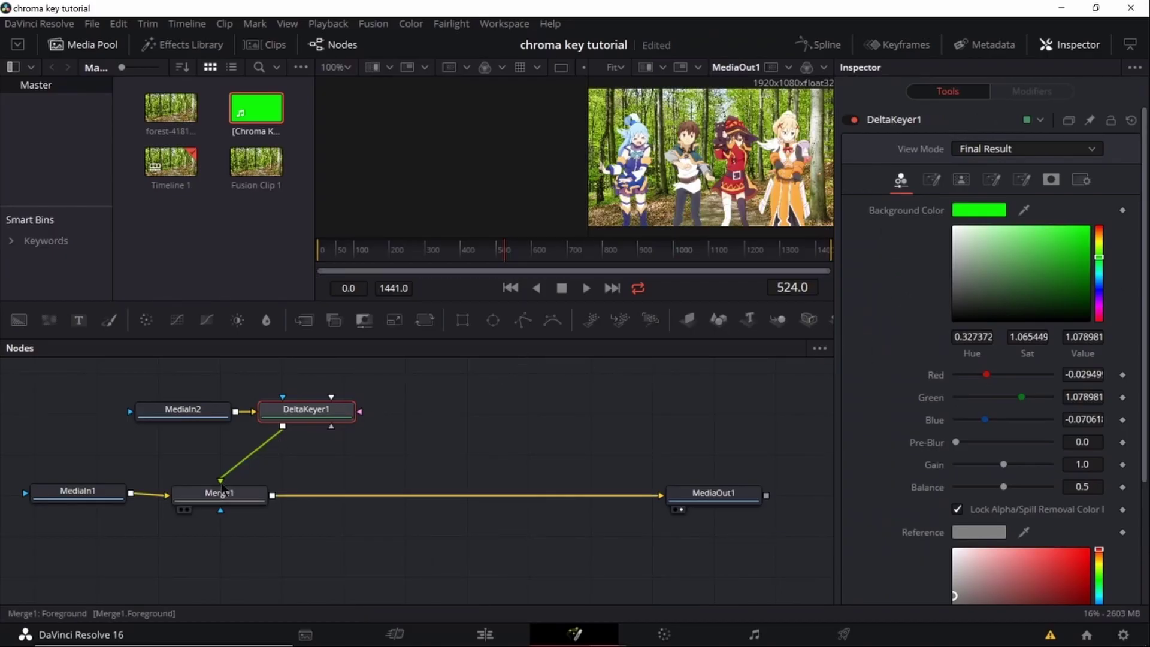
- Insert a Transform1 node between DeltaKeyer1 and Merge1's foreground input
{"action": "left_click_drag", "start_coordinate": [221, 484], "coordinate": [234, 482]}
{"action": "left_click_drag", "start_coordinate": [298, 463], "coordinate": [296, 457]}
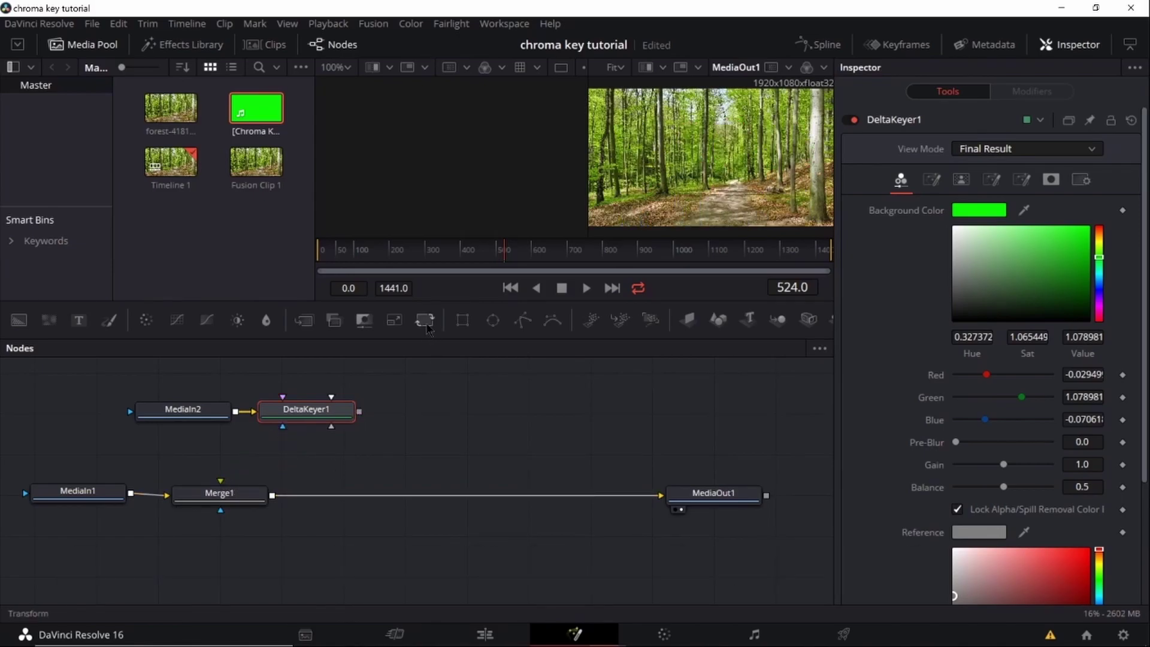
{"action": "left_click_drag", "start_coordinate": [425, 322], "coordinate": [451, 402]}
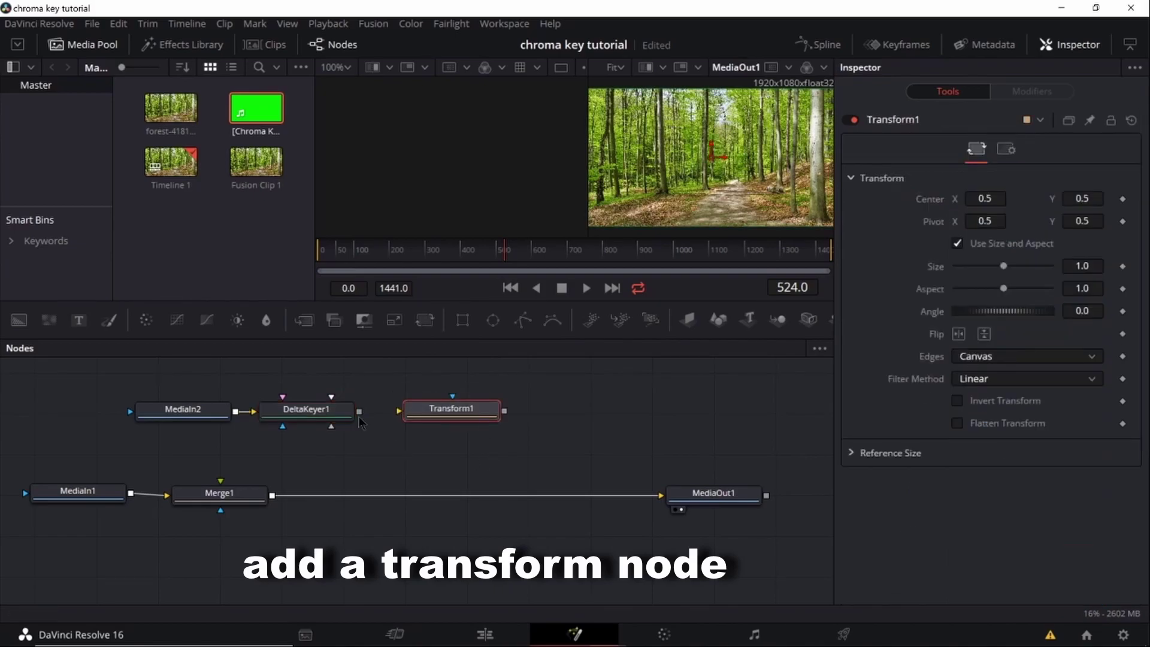
{"action": "left_click_drag", "start_coordinate": [358, 412], "coordinate": [401, 414]}
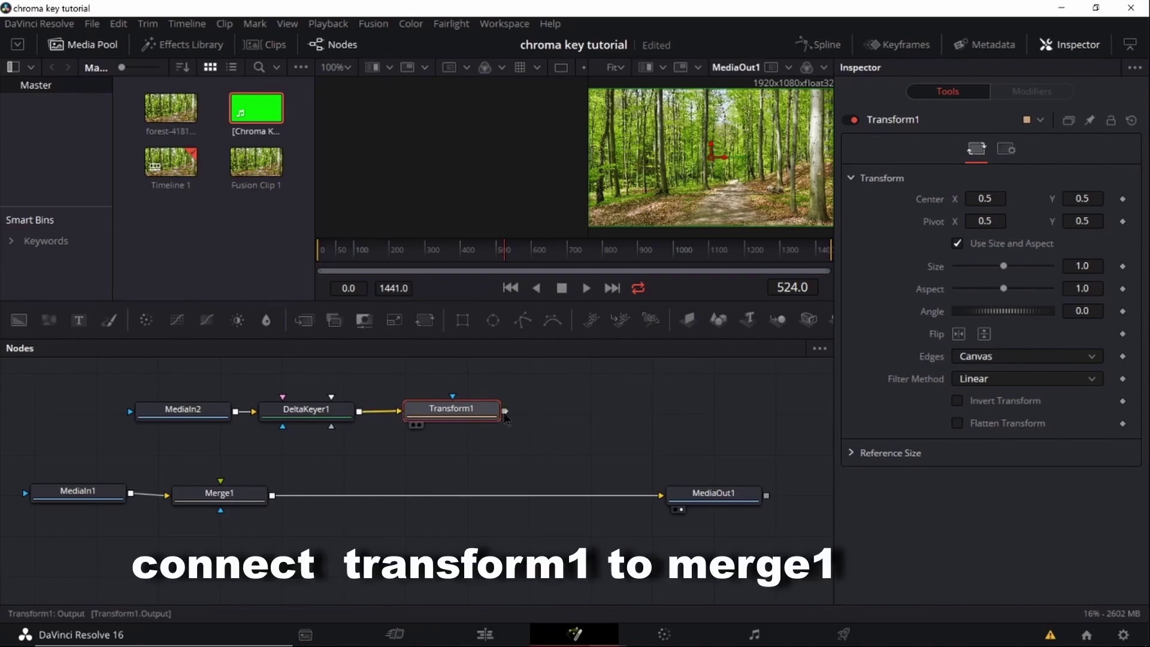
{"action": "left_click_drag", "start_coordinate": [504, 412], "coordinate": [222, 487]}
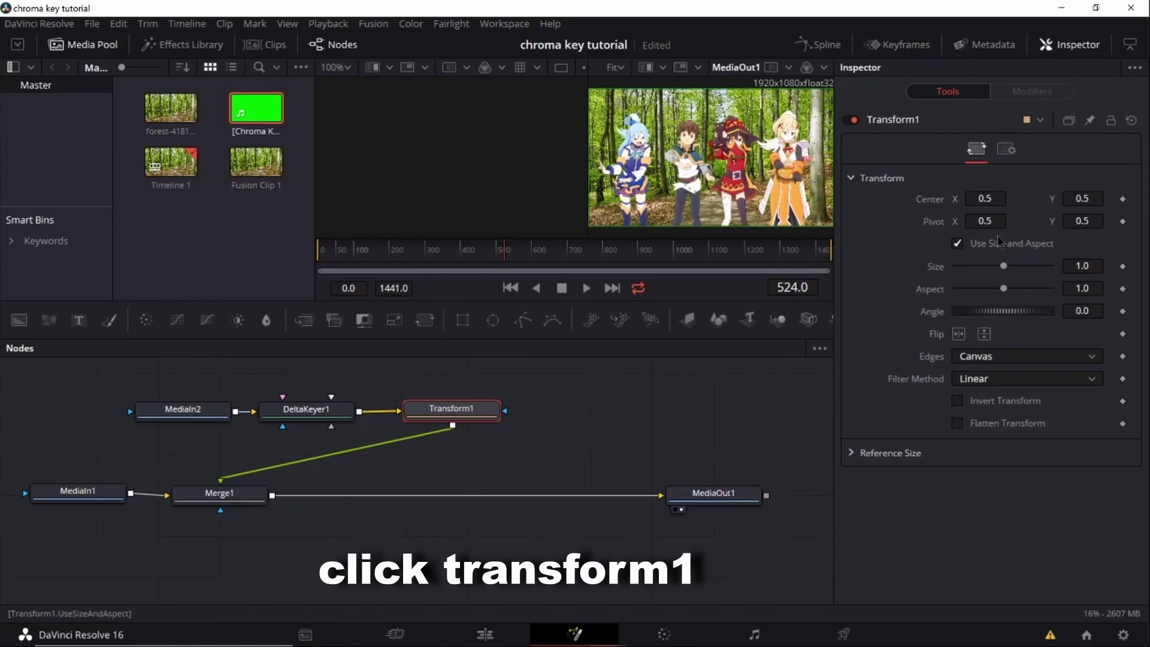
- Set Transform1 Size to 0.81 and Center Y to 0.4, then preview the composite
{"action": "left_click_drag", "start_coordinate": [1003, 265], "coordinate": [994, 279]}
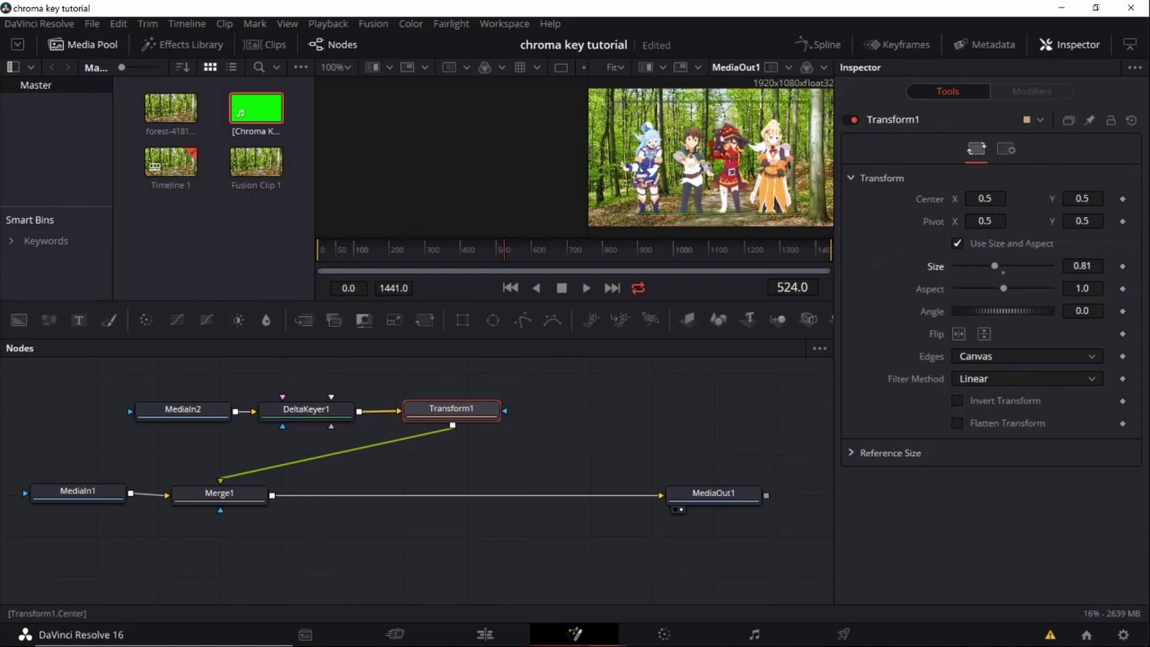
{"action": "left_click_drag", "start_coordinate": [1081, 198], "coordinate": [1068, 198]}
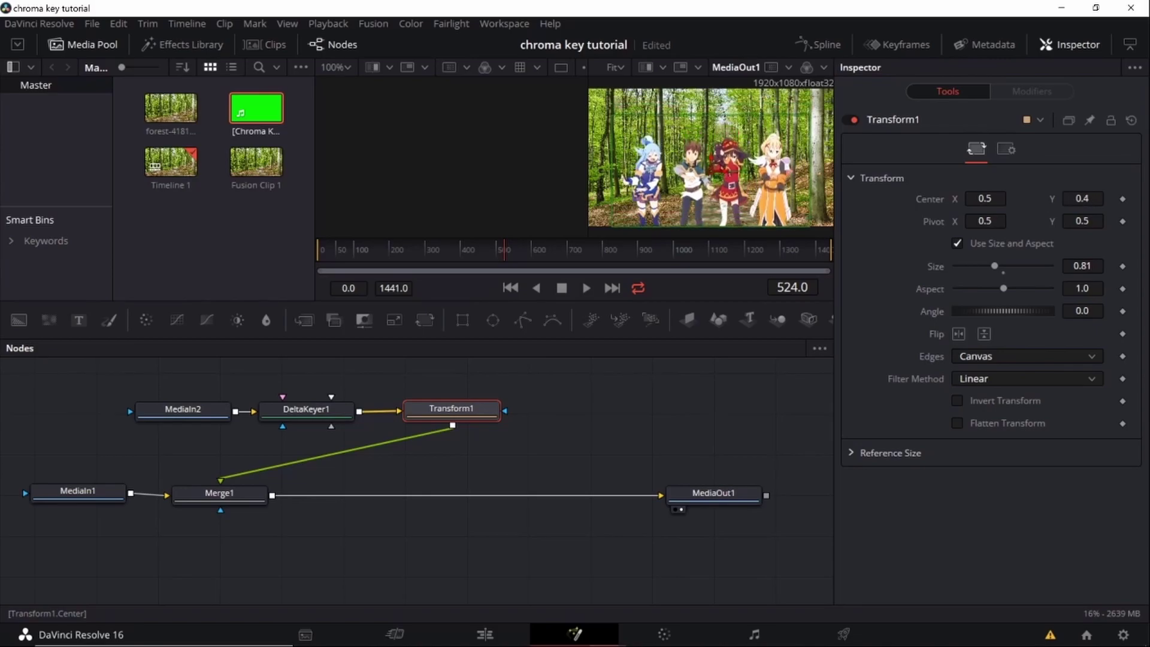
{"action": "left_click", "coordinate": [586, 287]}
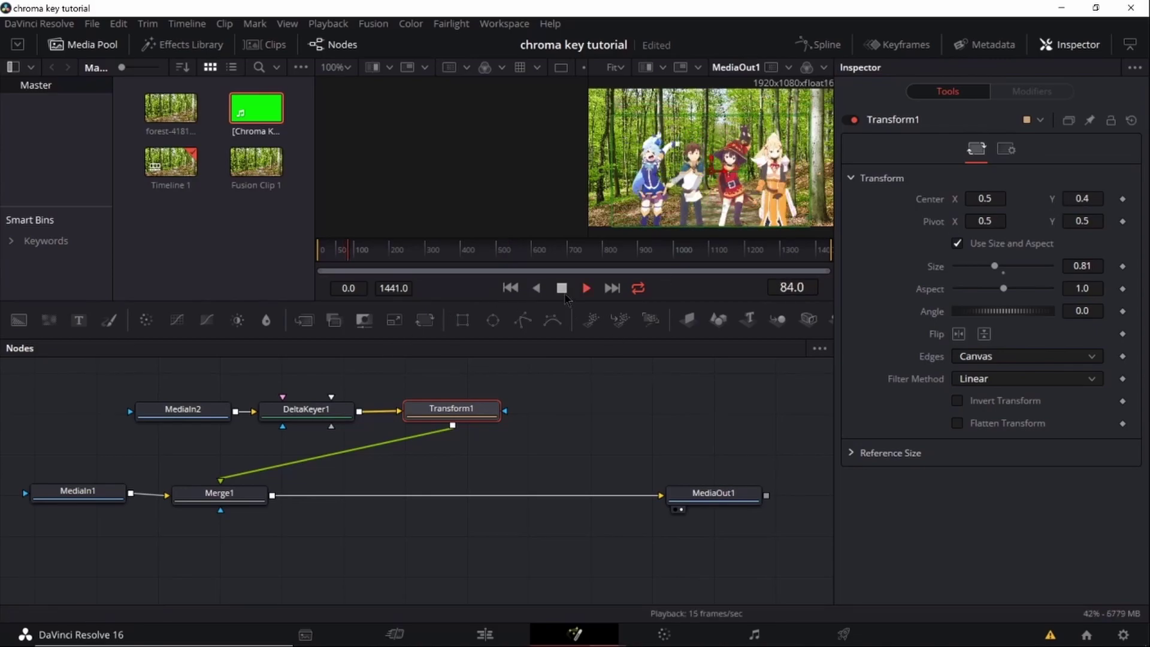
- Back on the Edit page, play the Fusion clip from its start
{"action": "left_click", "coordinate": [485, 634]}
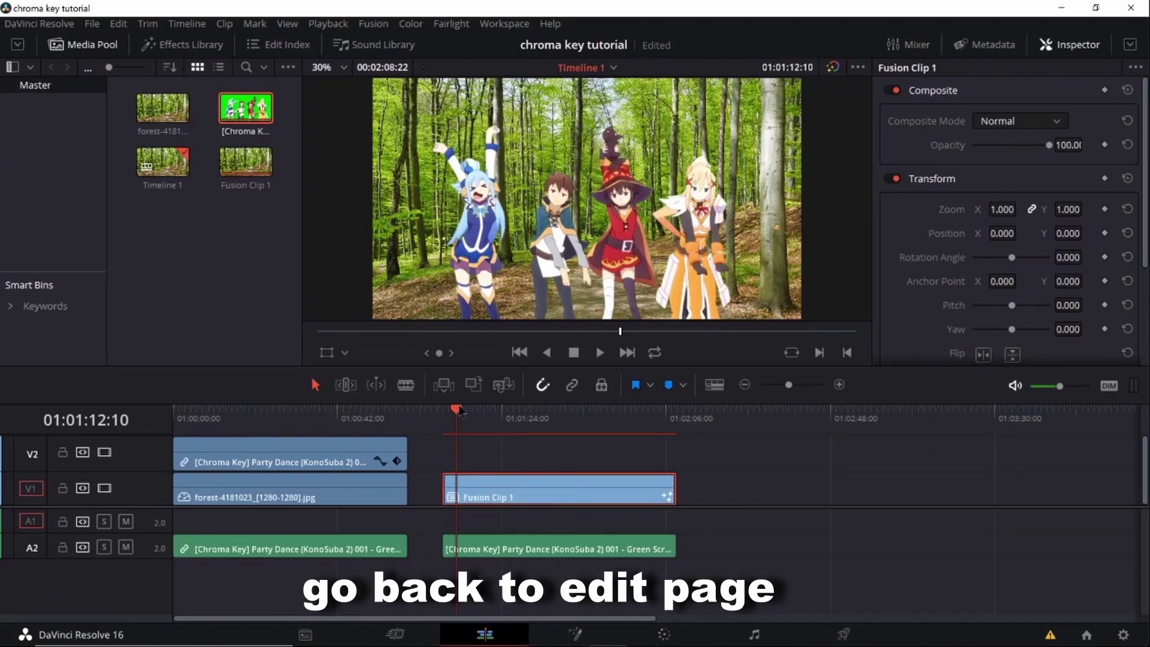
{"action": "left_click_drag", "start_coordinate": [460, 411], "coordinate": [451, 407]}
{"action": "key", "text": "space"}
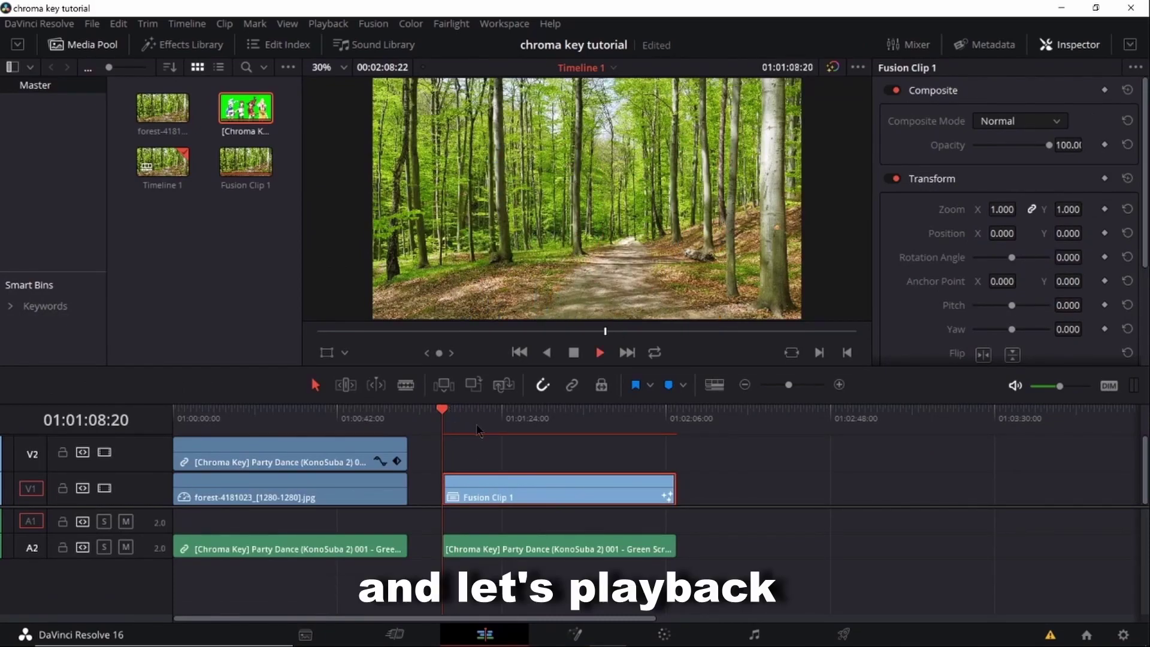